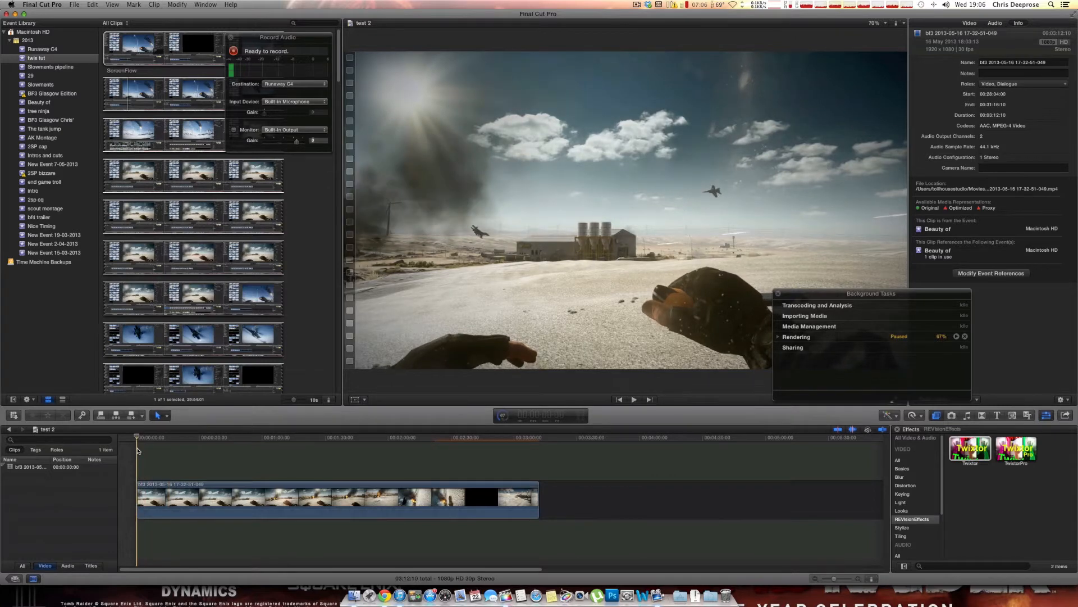
- Play back the opening seconds of the test 2 timeline several times from the beginning to examine the jet footage
{"action": "key", "text": "space"}
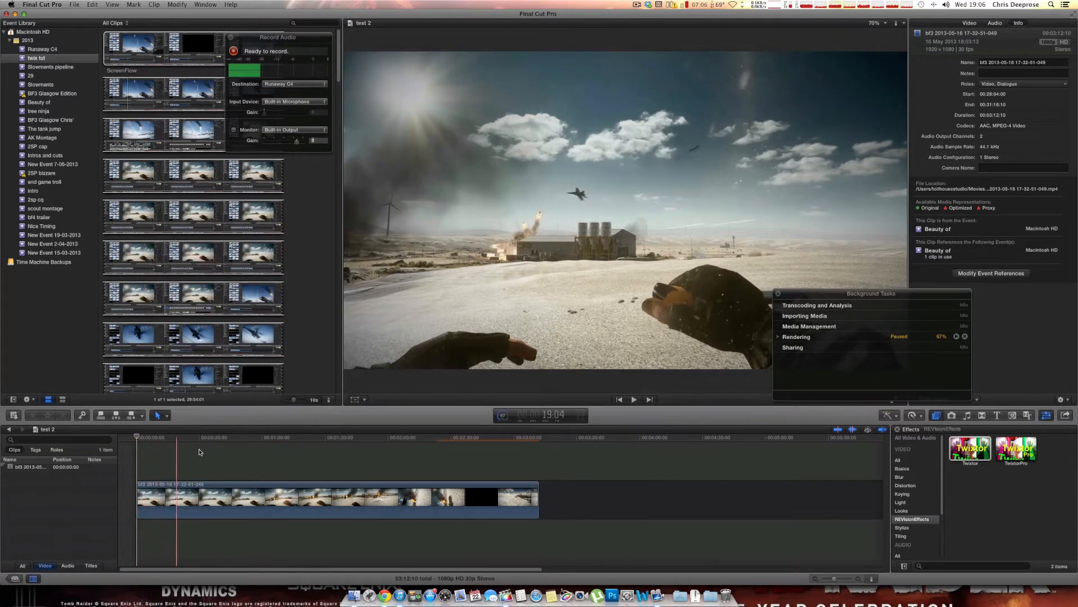
{"action": "left_click", "coordinate": [136, 461]}
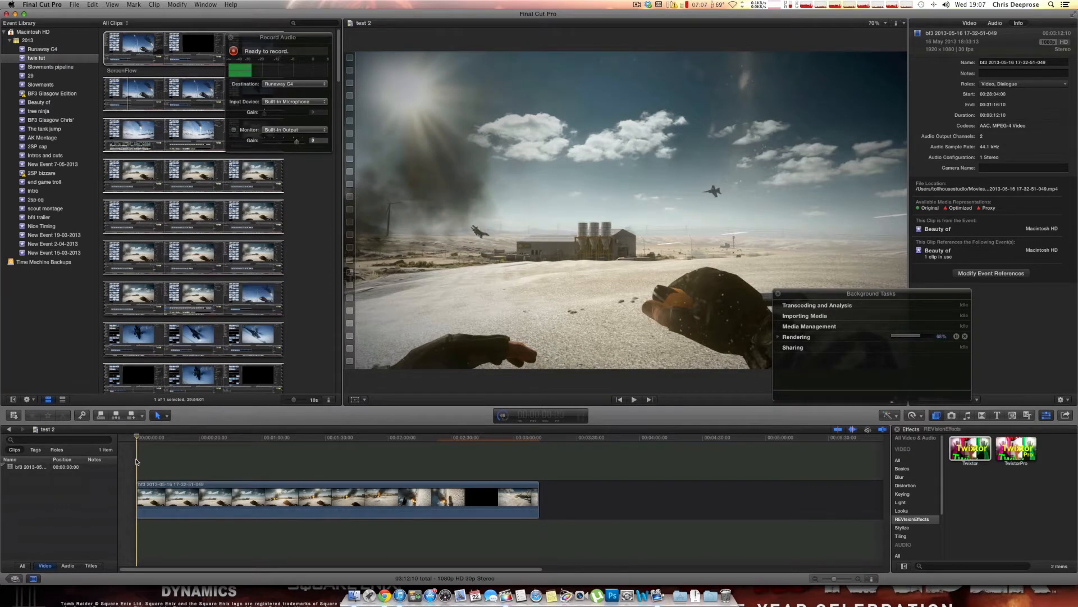
{"action": "key", "text": "space"}
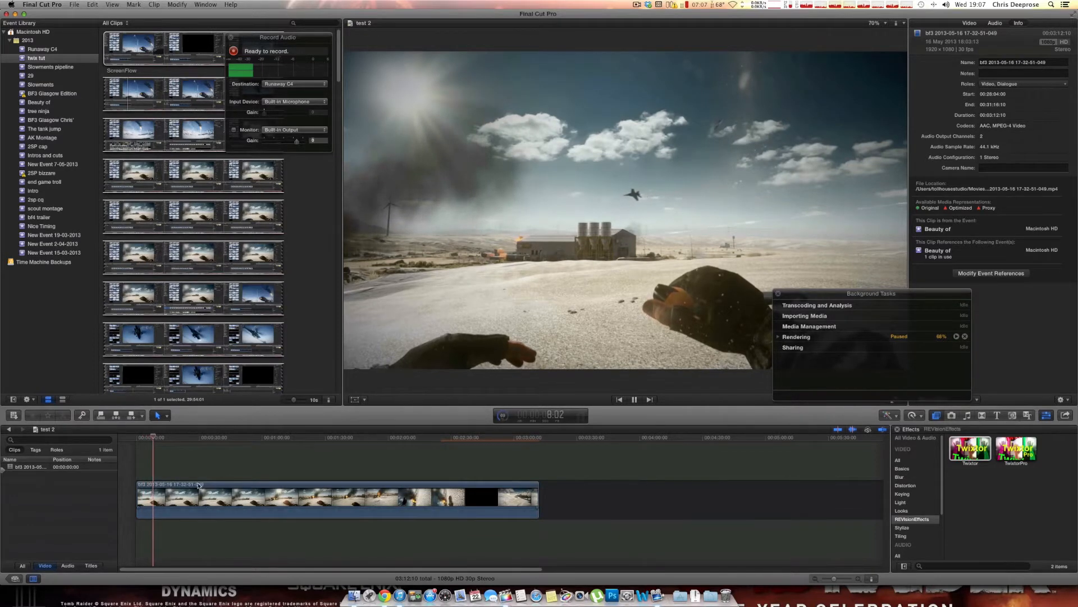
{"action": "left_click", "coordinate": [140, 468]}
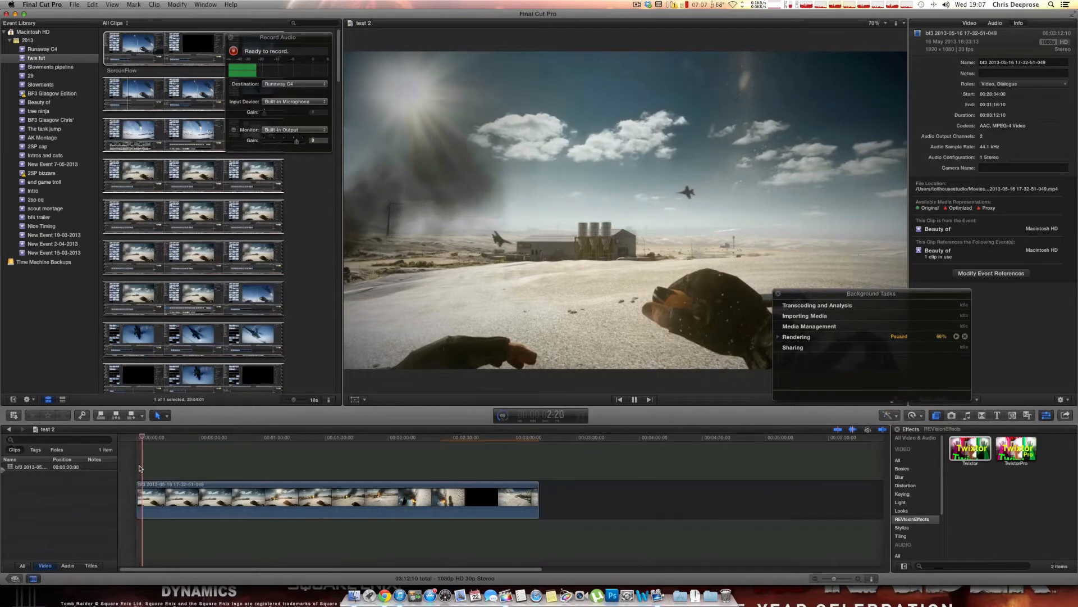
{"action": "key", "text": "space"}
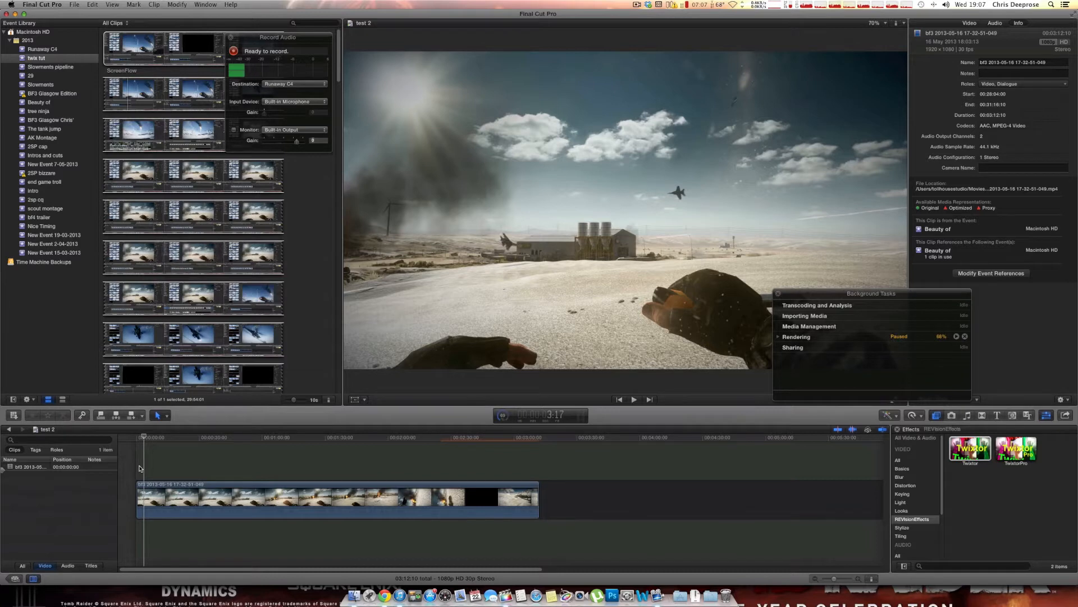
{"action": "left_click", "coordinate": [135, 469]}
{"action": "key", "text": "space"}
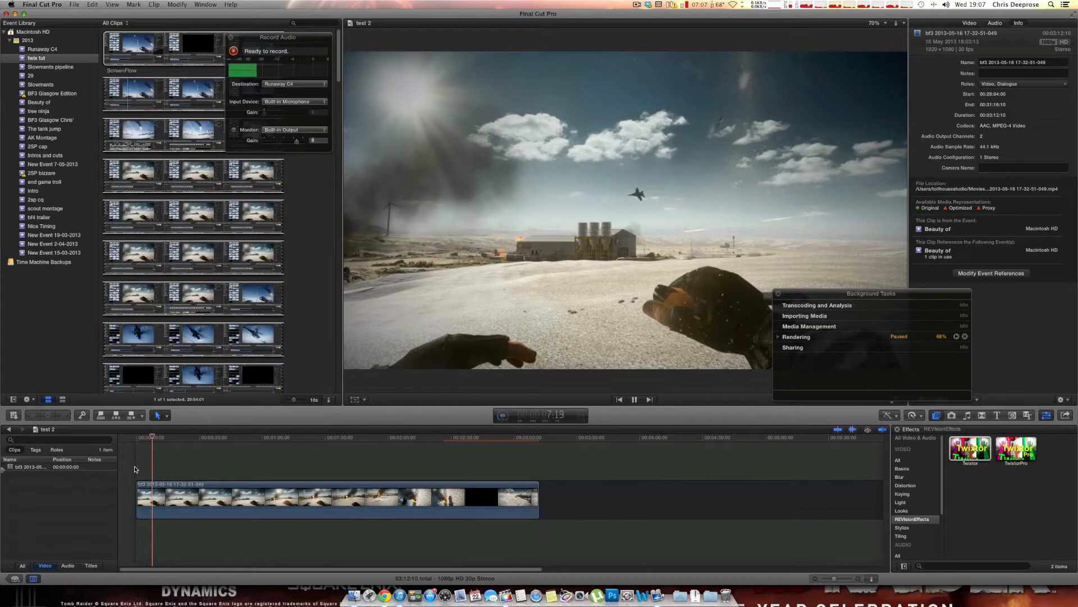
{"action": "key", "text": "space"}
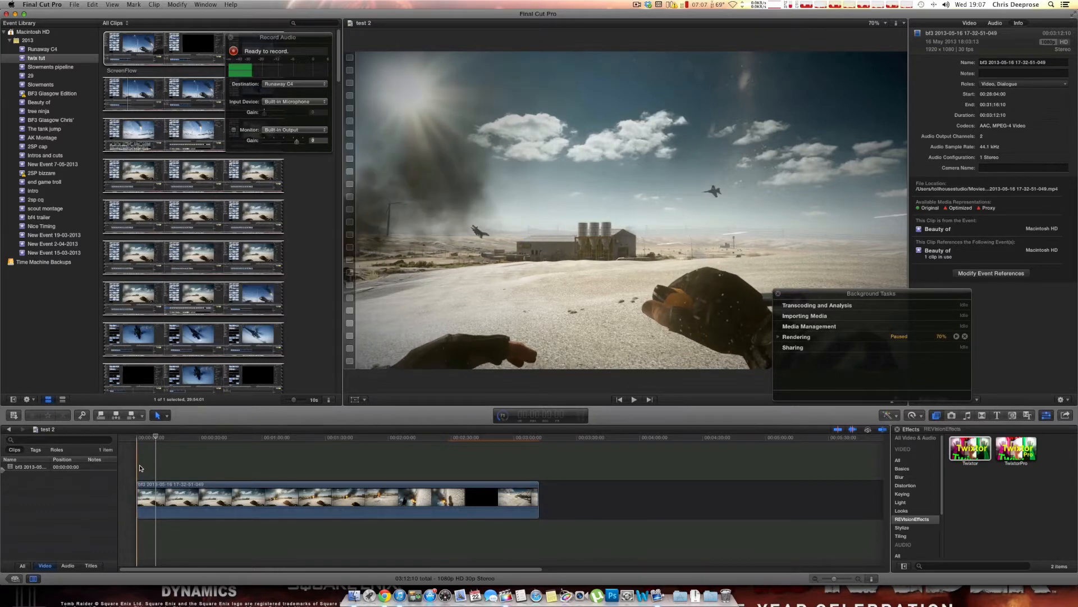
{"action": "key", "text": "space"}
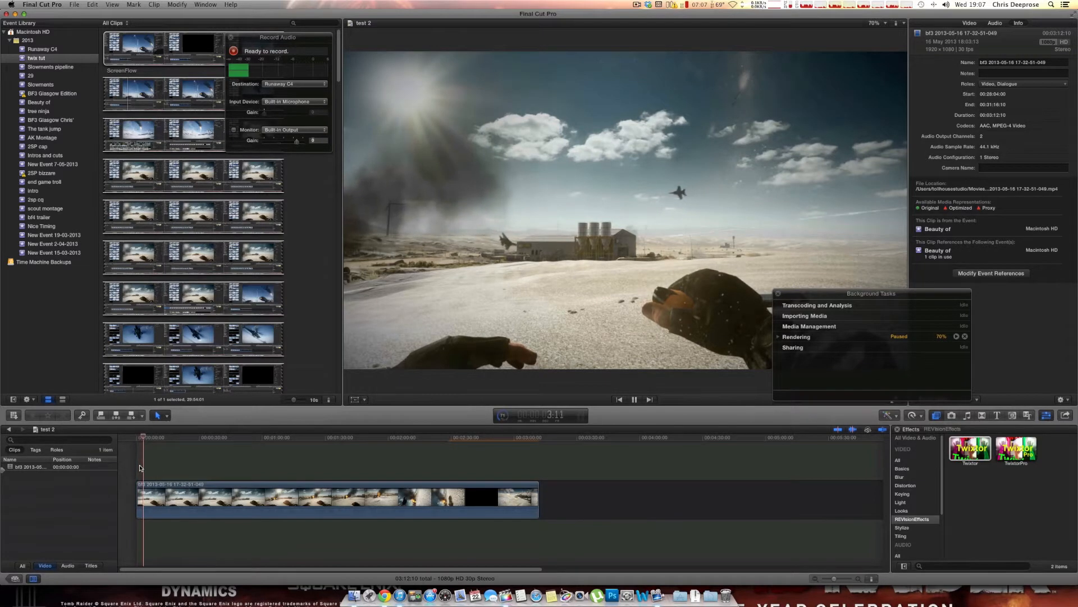
{"action": "key", "text": "space"}
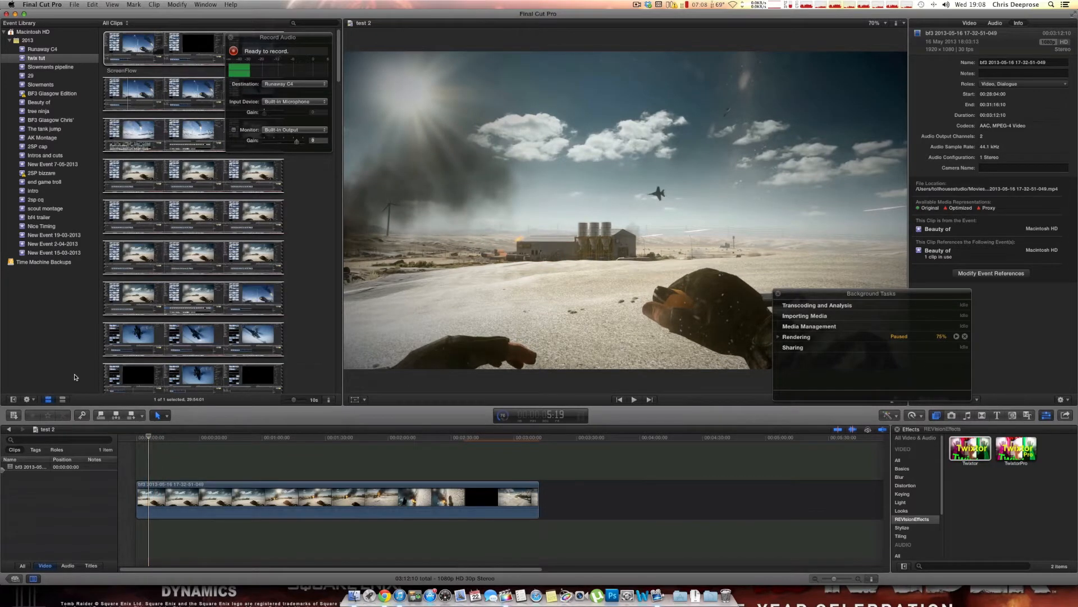
- Open the Slowments pipeline project from the project library and look through the clips in its timeline
{"action": "left_click", "coordinate": [13, 578]}
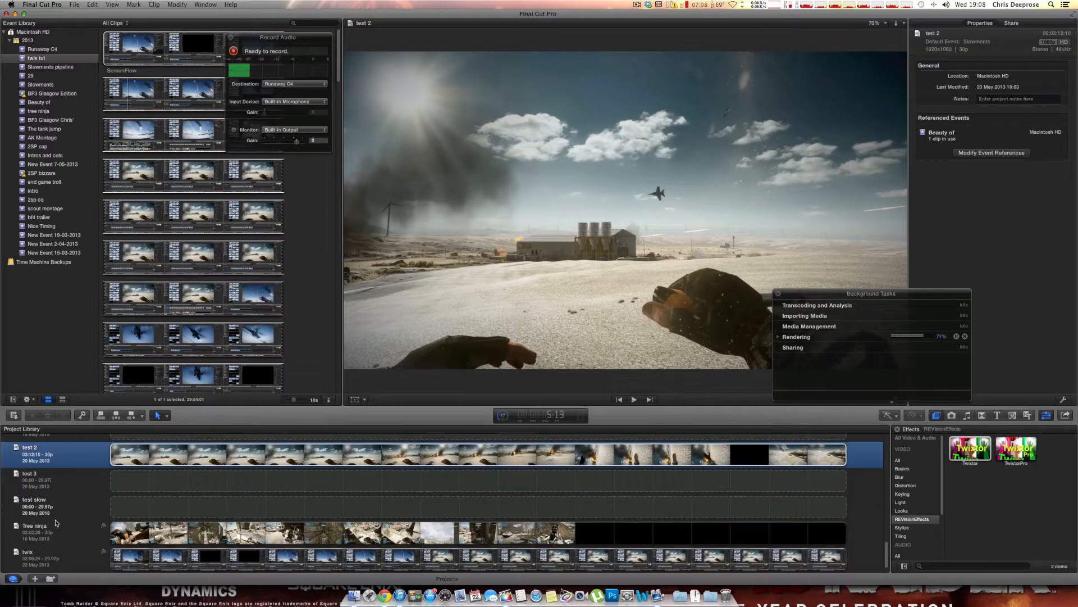
{"action": "scroll", "coordinate": [49, 472], "scroll_direction": "up", "scroll_amount": 4}
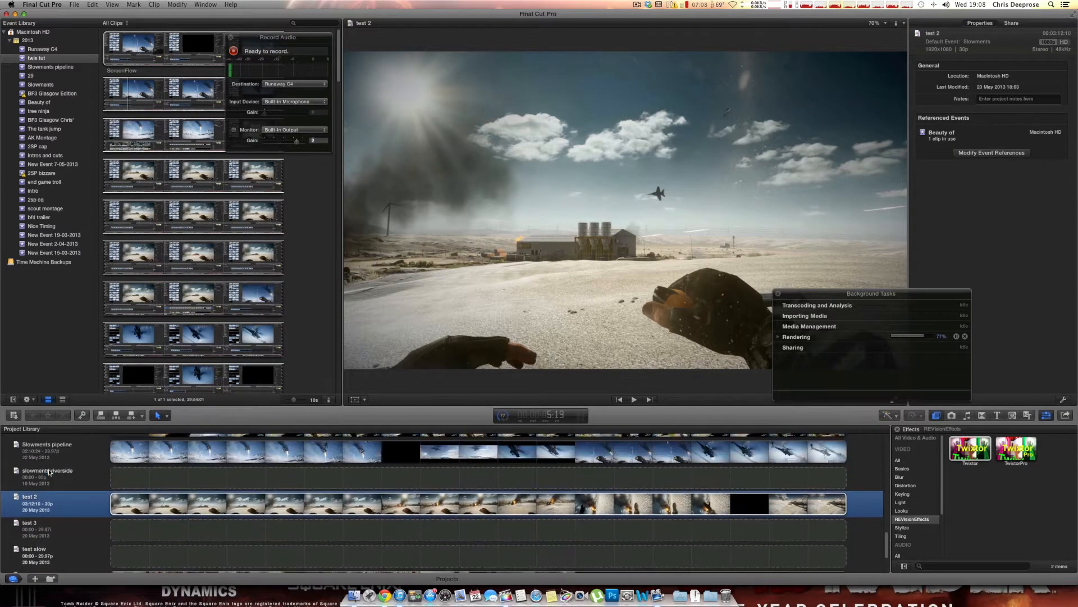
{"action": "double_click", "coordinate": [45, 455]}
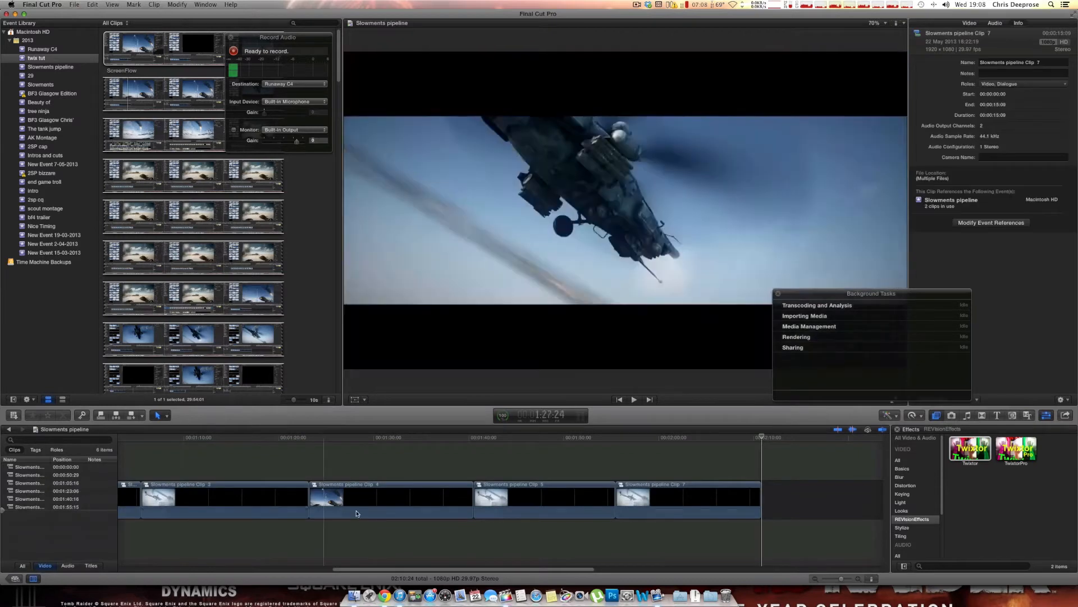
{"action": "scroll", "coordinate": [383, 497], "scroll_direction": "left", "scroll_amount": 10}
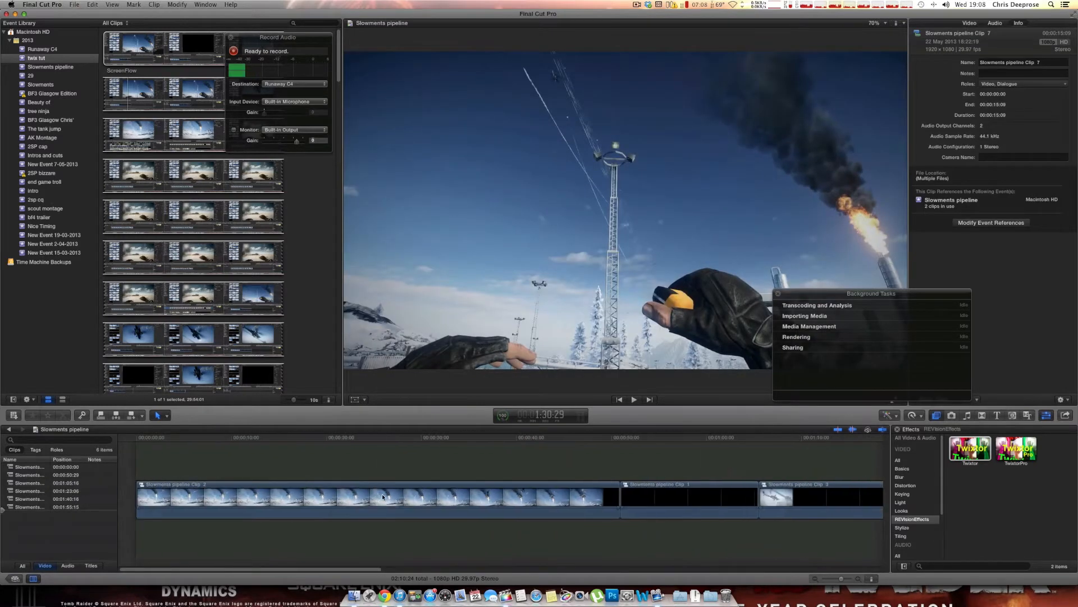
{"action": "scroll", "coordinate": [385, 497], "scroll_direction": "right", "scroll_amount": 3}
{"action": "scroll", "coordinate": [386, 496], "scroll_direction": "right", "scroll_amount": 10}
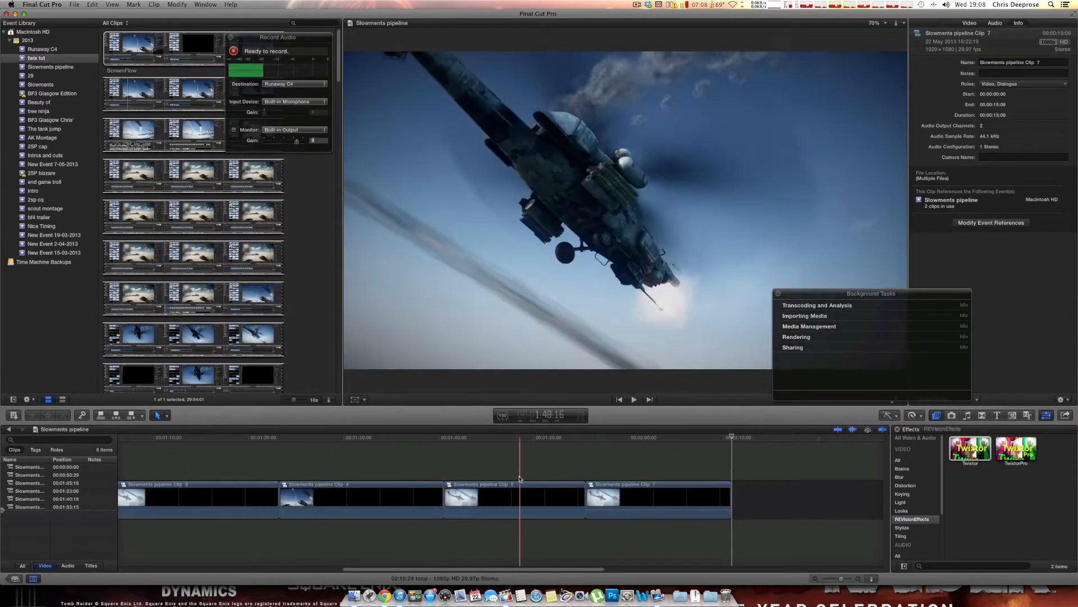
{"action": "key", "text": "j"}
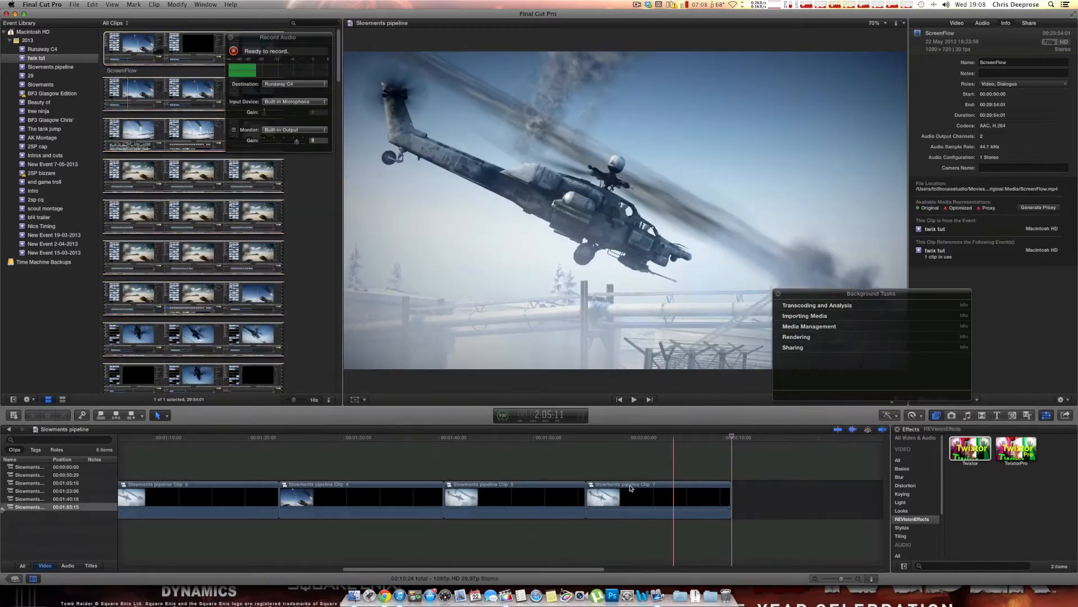
- From the Slowments pipeline event, append a helicopter section of the first clip, about 3:20 long, to the end of the timeline
{"action": "left_click", "coordinate": [33, 57]}
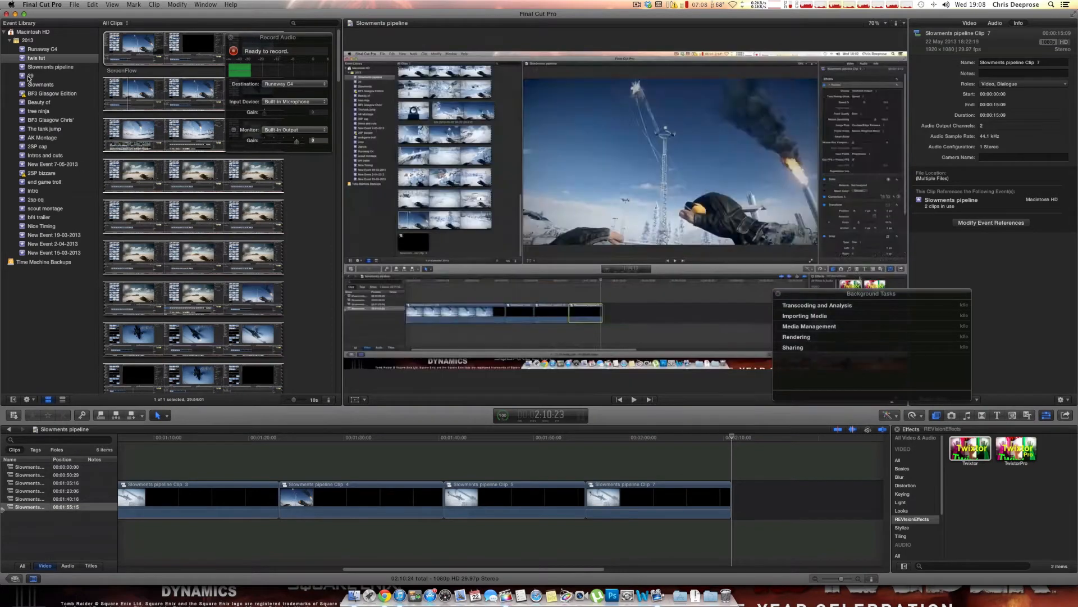
{"action": "left_click", "coordinate": [34, 49]}
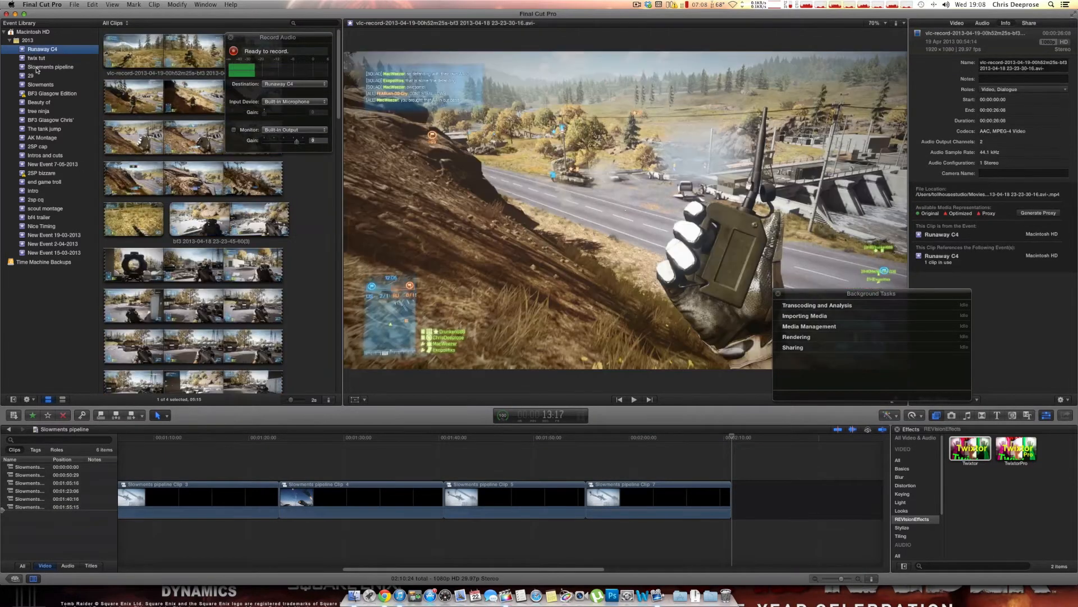
{"action": "left_click", "coordinate": [34, 68]}
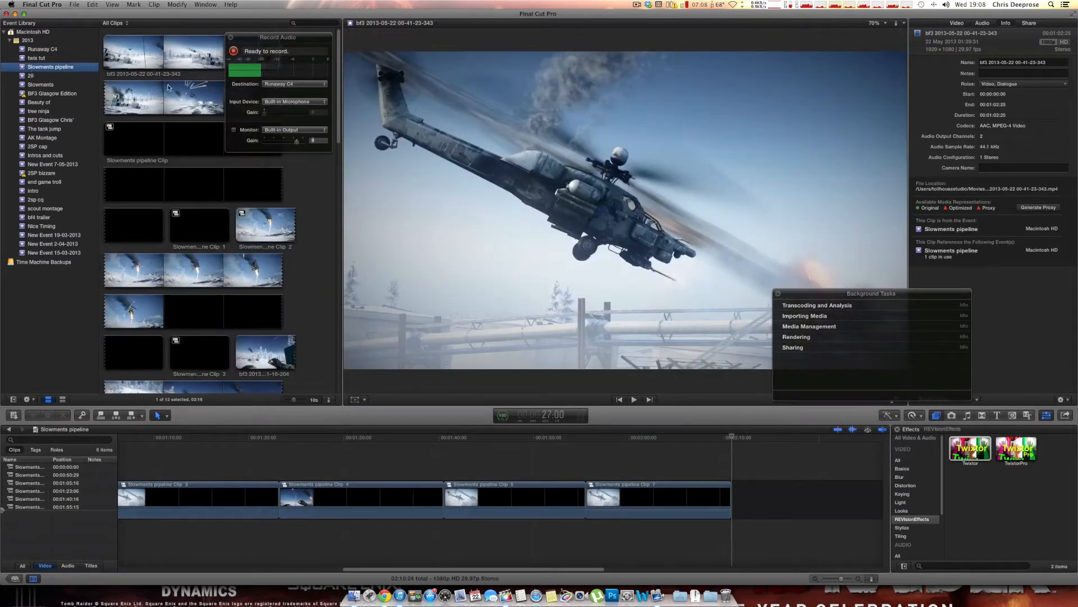
{"action": "left_click_drag", "start_coordinate": [271, 34], "coordinate": [250, 136]}
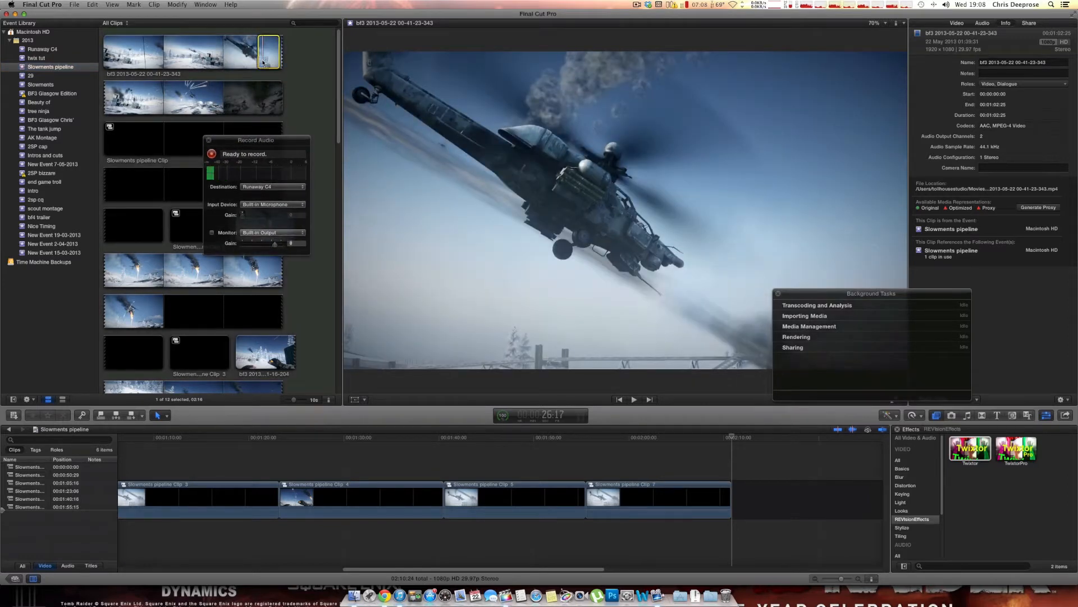
{"action": "left_click_drag", "start_coordinate": [262, 49], "coordinate": [746, 495]}
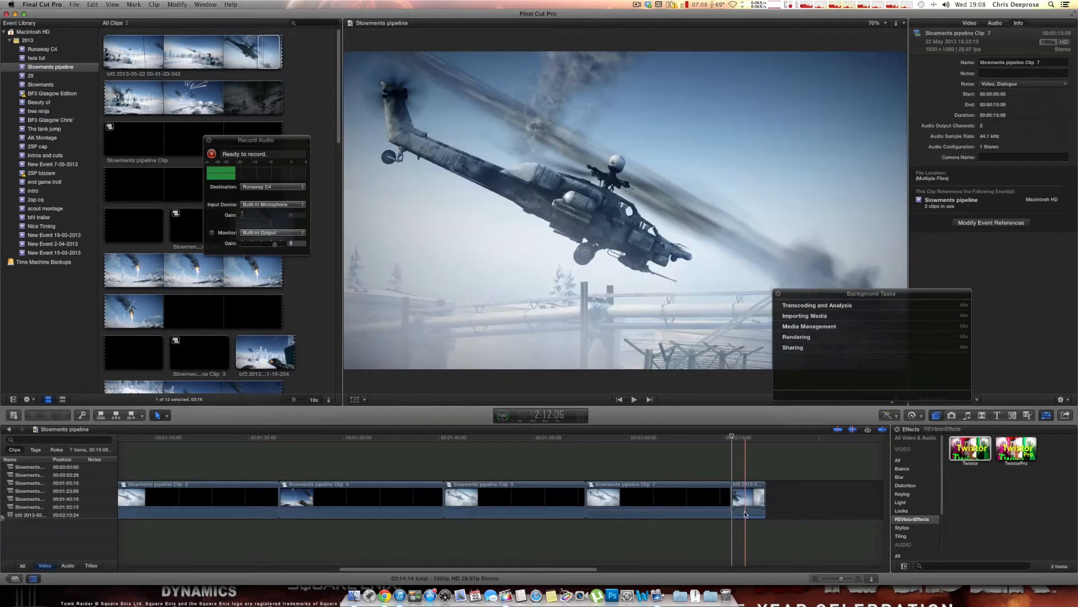
- Preview the added helicopter clip and trim its end to a duration of about 2:02
{"action": "left_click_drag", "start_coordinate": [744, 510], "coordinate": [743, 523]}
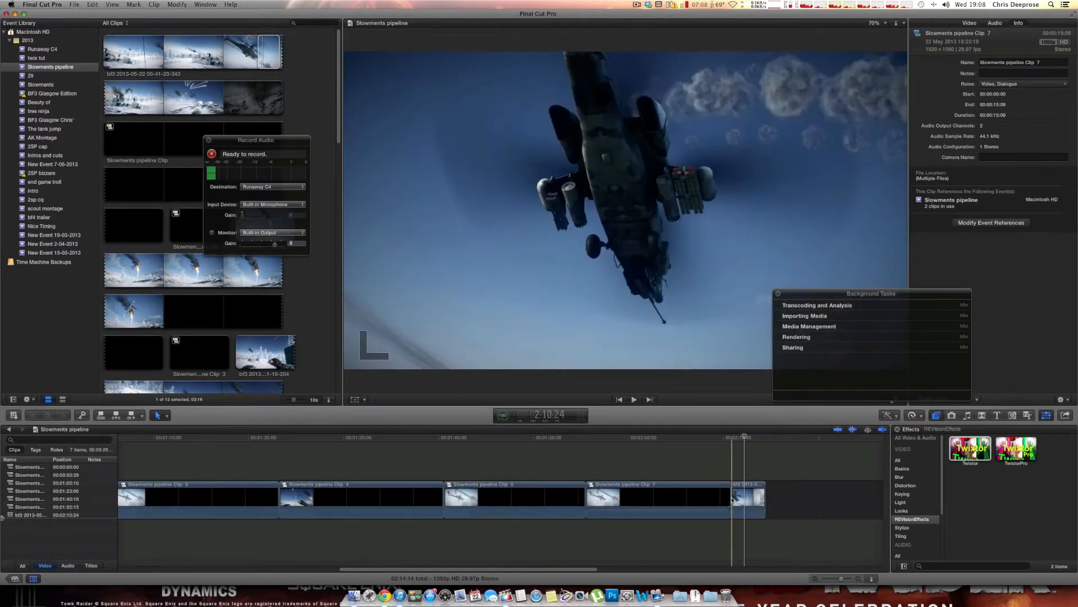
{"action": "left_click", "coordinate": [745, 493]}
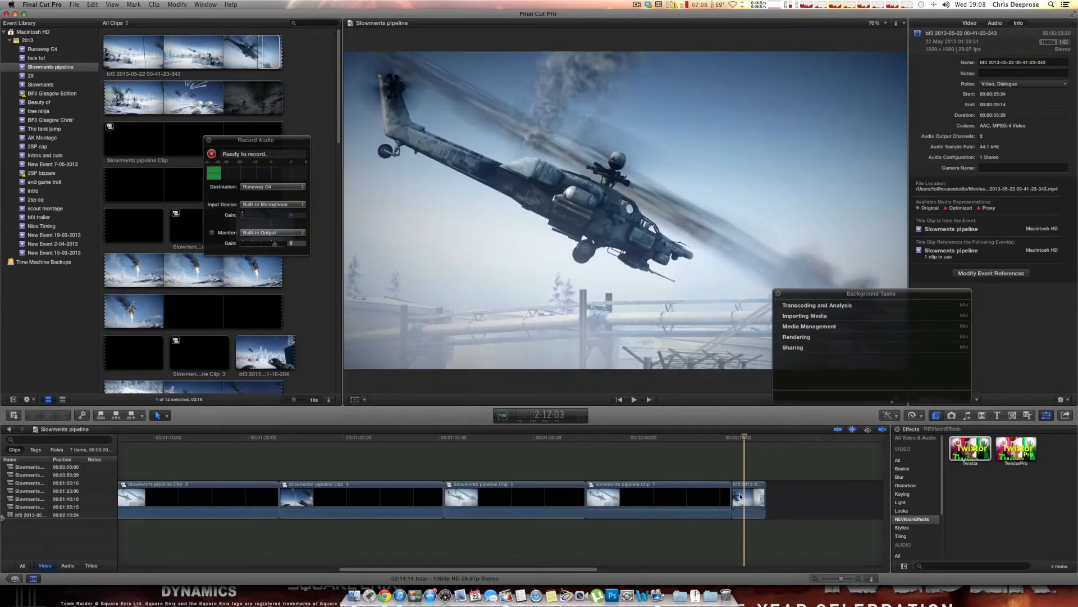
{"action": "key", "text": "space"}
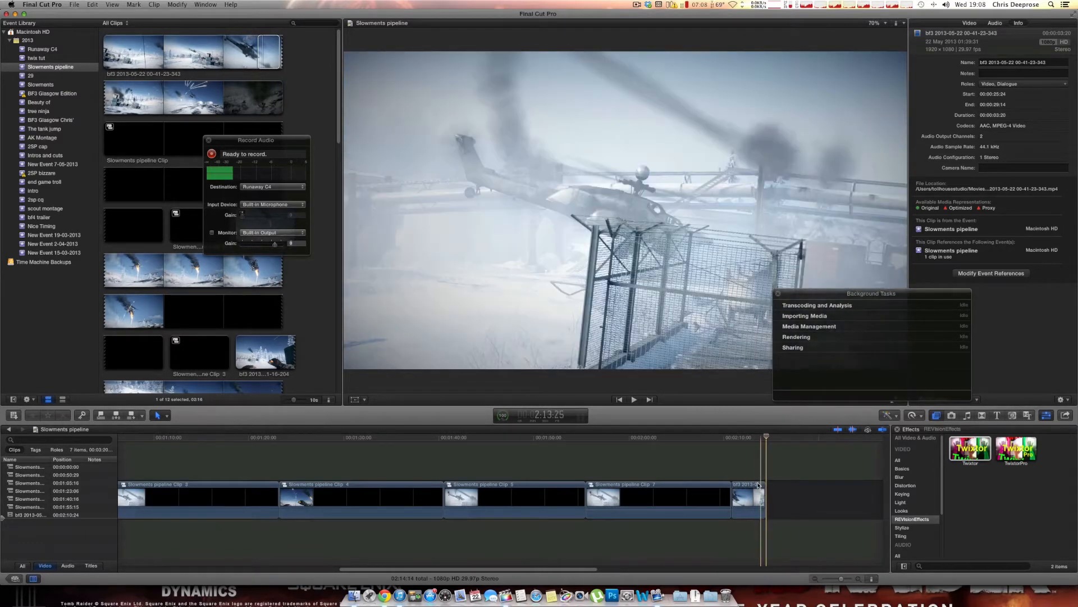
{"action": "left_click_drag", "start_coordinate": [764, 492], "coordinate": [748, 496]}
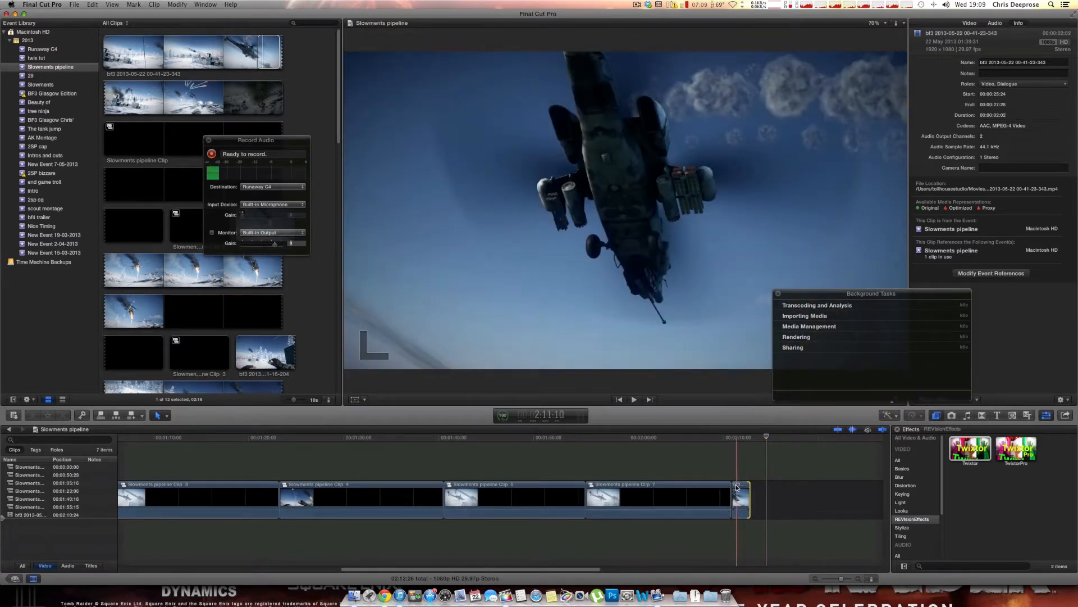
- Review the trimmed helicopter clip at the end of the timeline
{"action": "key", "text": "space"}
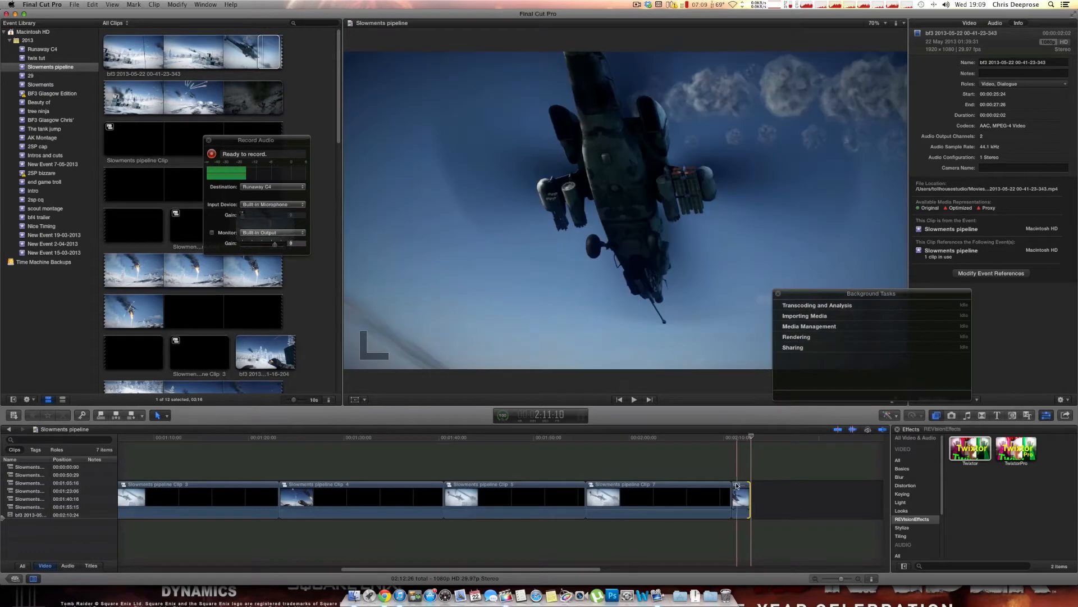
{"action": "key", "text": "space"}
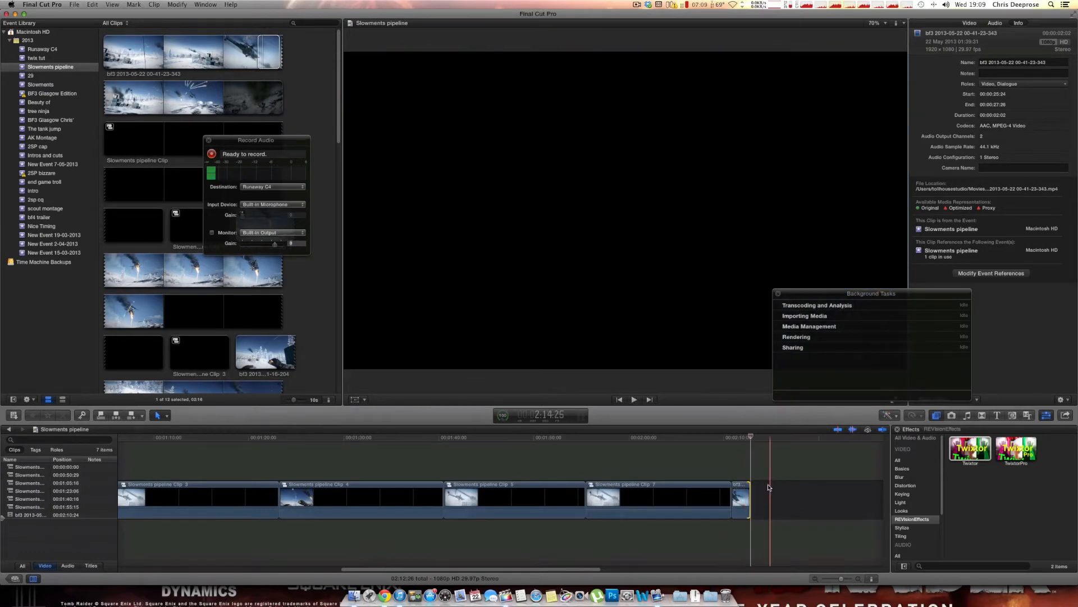
{"action": "left_click", "coordinate": [917, 467]}
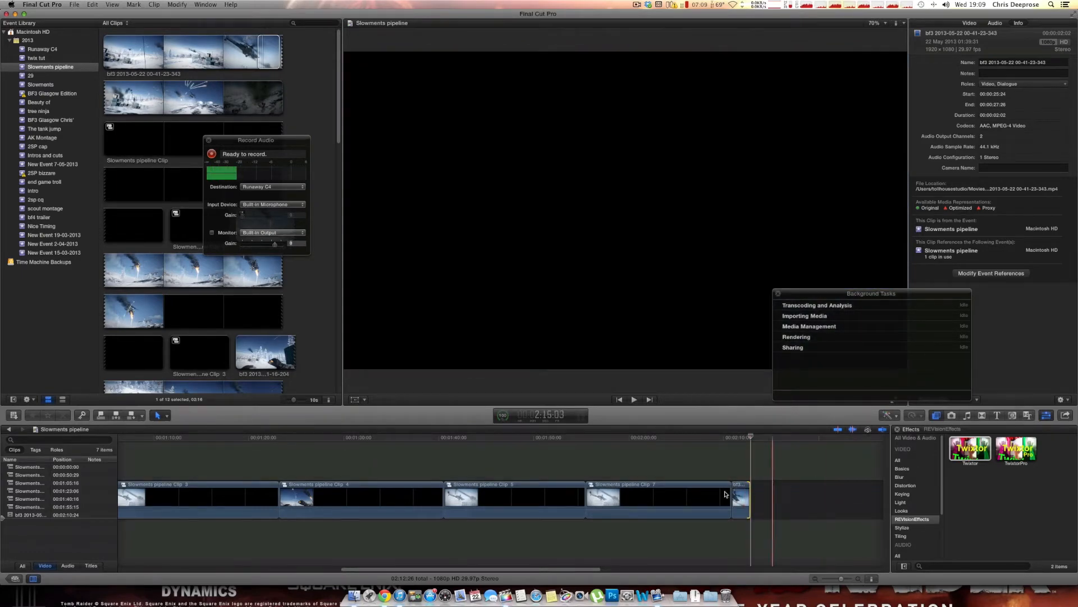
{"action": "left_click", "coordinate": [737, 470]}
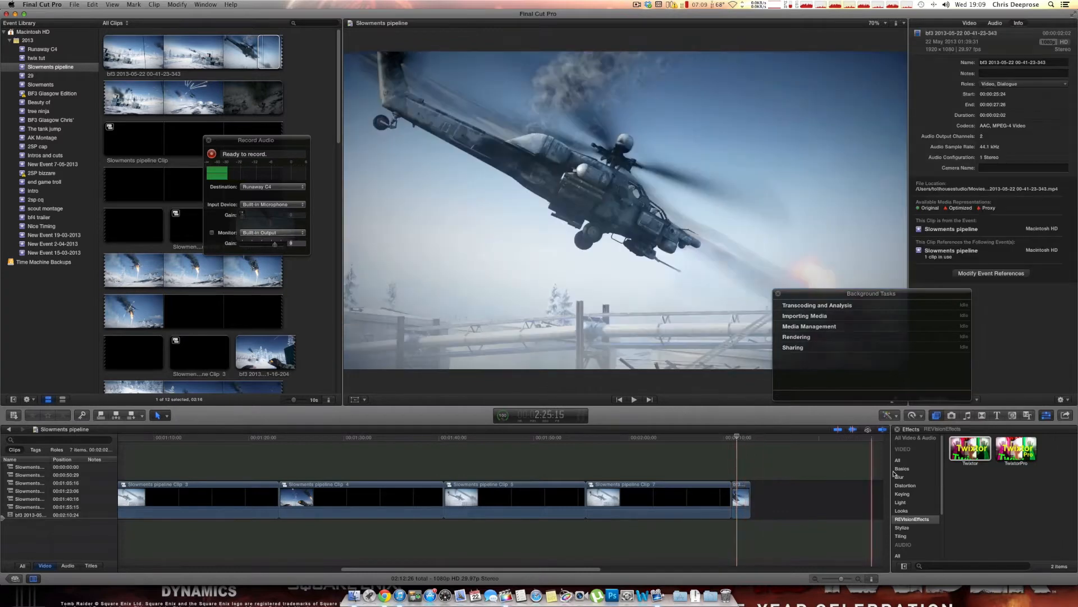
{"action": "left_click", "coordinate": [980, 453]}
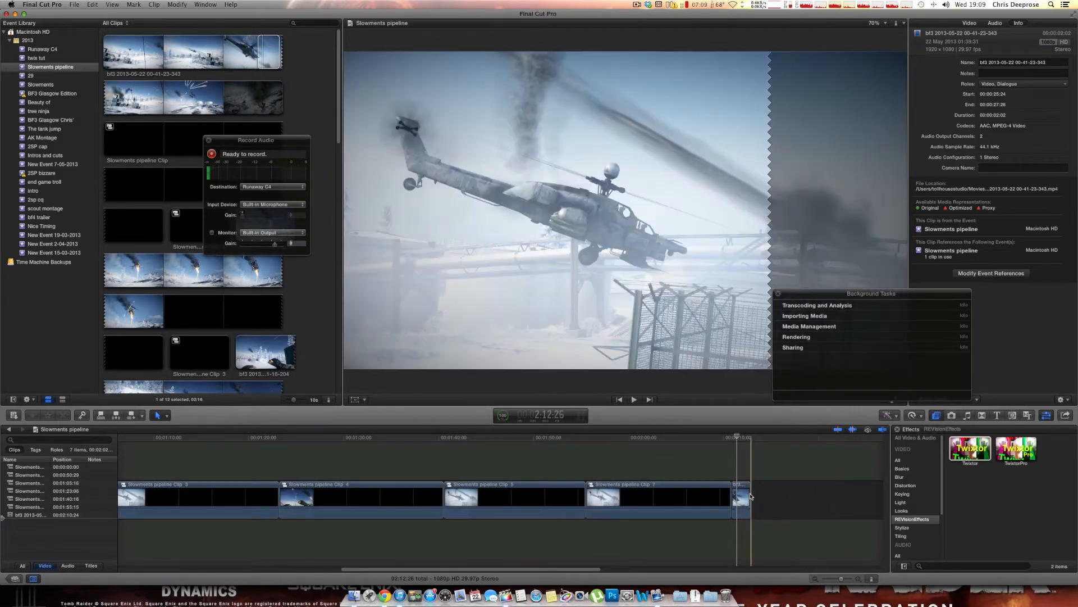
{"action": "key", "text": "space"}
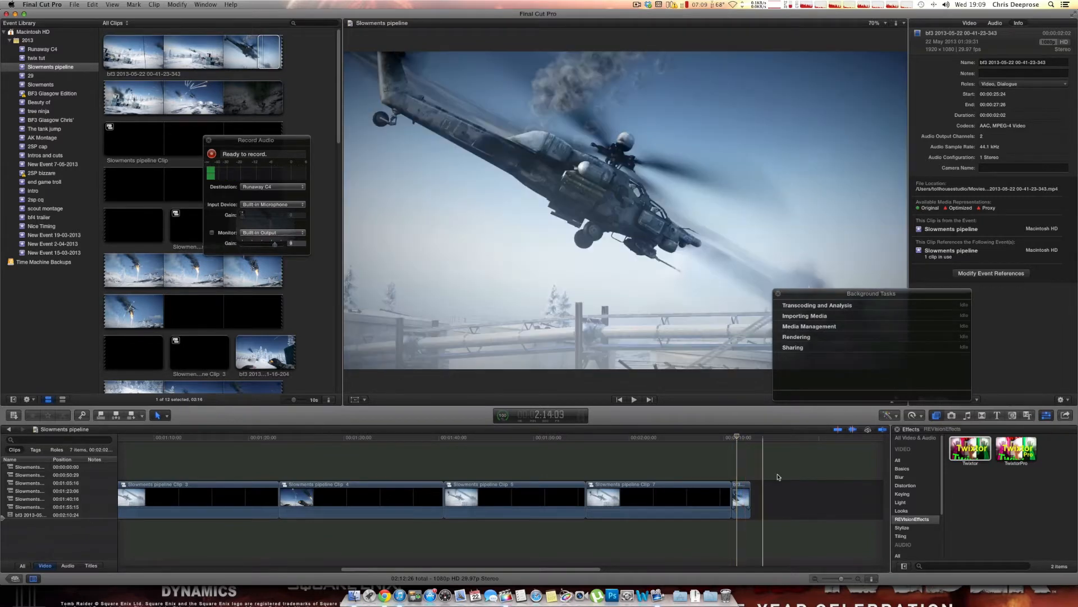
- Place the Custom solid generator directly after the helicopter clip and extend it to about 13:09
{"action": "left_click", "coordinate": [1012, 415]}
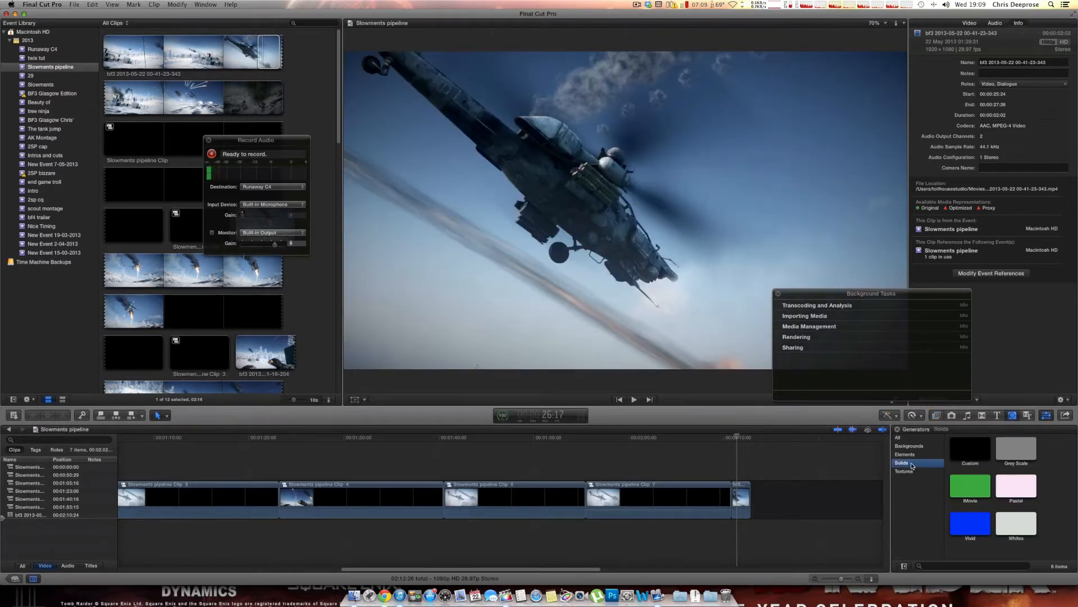
{"action": "left_click", "coordinate": [968, 452]}
{"action": "left_click_drag", "start_coordinate": [968, 453], "coordinate": [750, 519]}
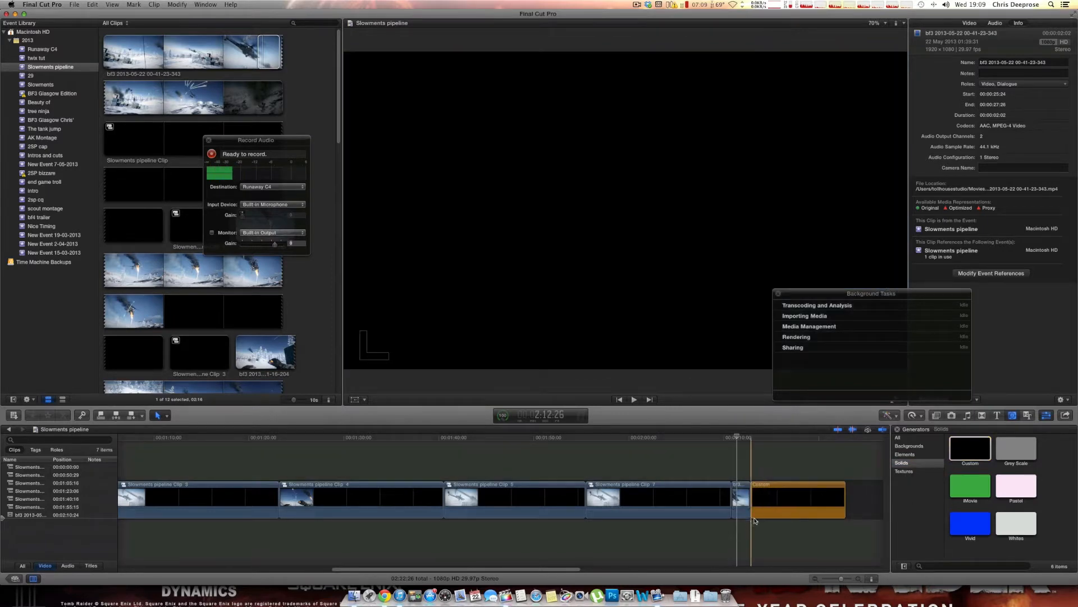
{"action": "left_click_drag", "start_coordinate": [842, 493], "coordinate": [876, 493]}
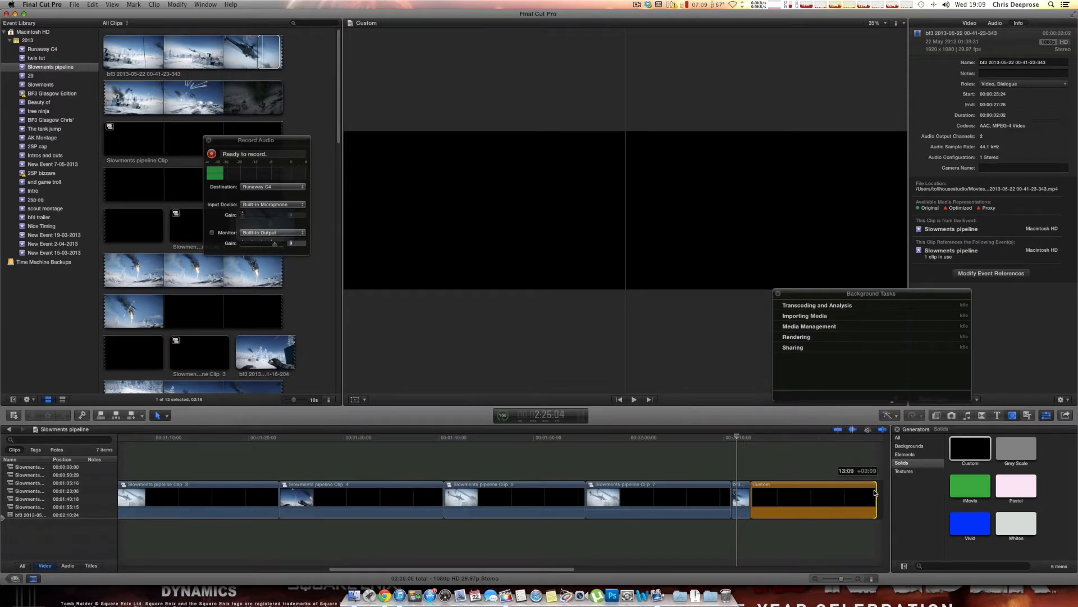
- Combine the trimmed helicopter clip and the adjoining black Custom solid into a new compound clip in the Slowments pipeline event
{"action": "left_click_drag", "start_coordinate": [840, 461], "coordinate": [746, 505]}
{"action": "right_click", "coordinate": [746, 506]}
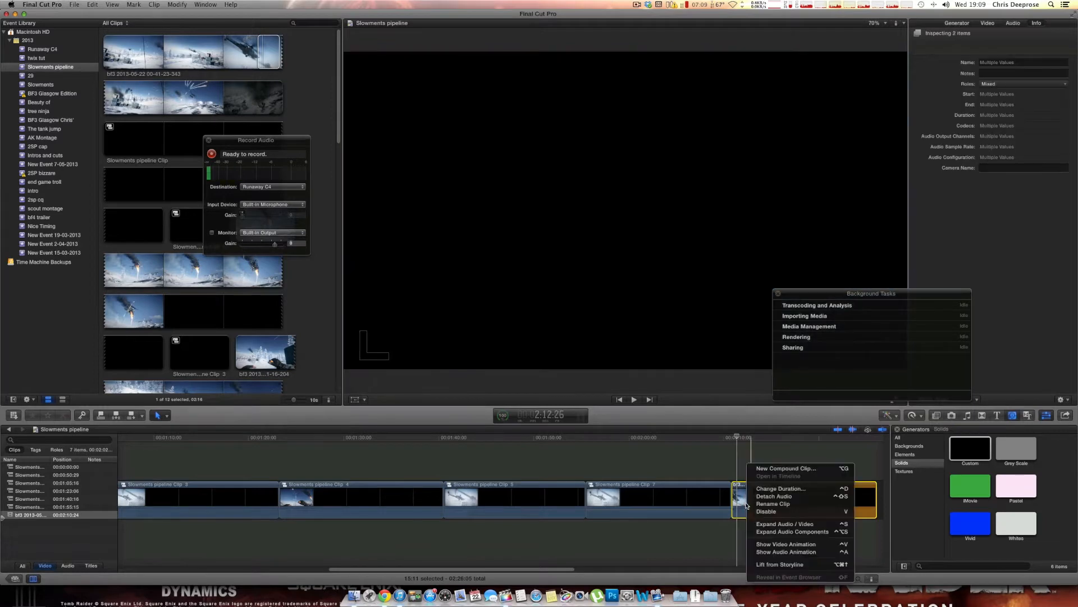
{"action": "left_click", "coordinate": [775, 470]}
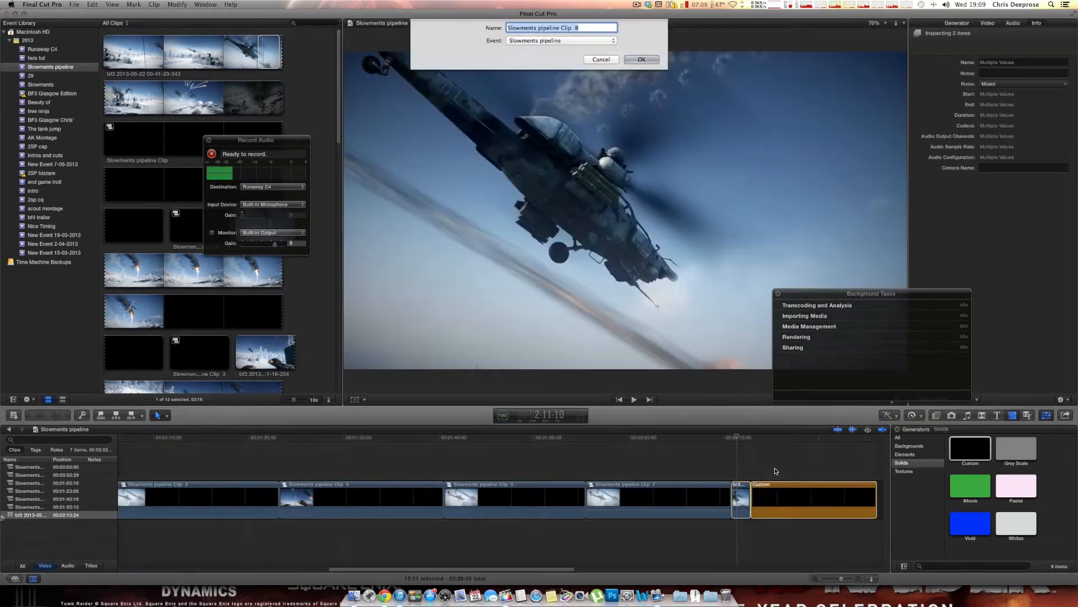
{"action": "left_click", "coordinate": [649, 60]}
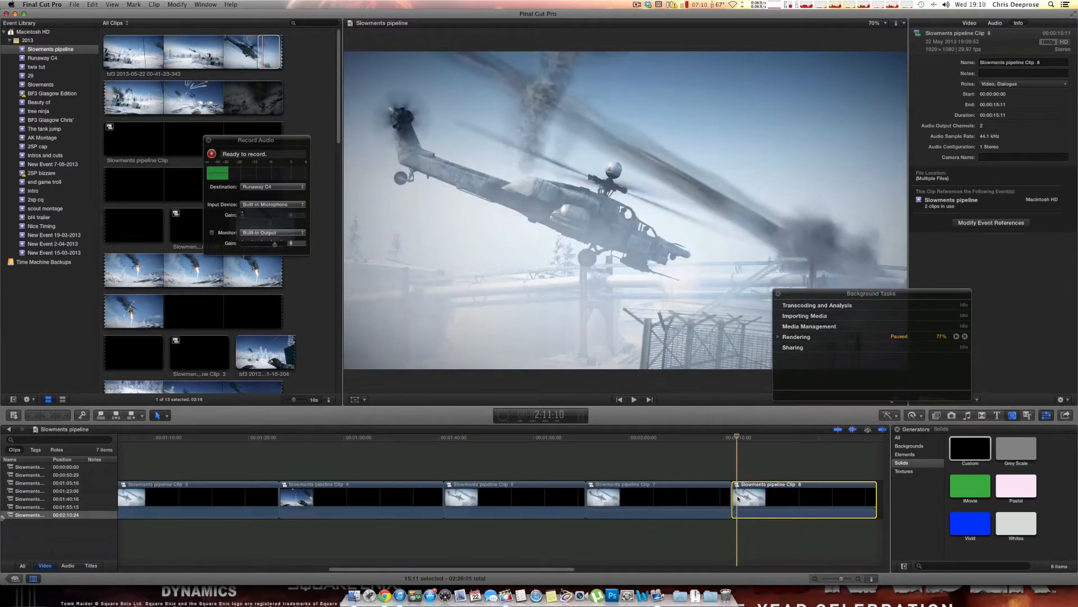
- Apply the Twixtor effect from the REVisionEffects category to the new compound clip at the end of the timeline
{"action": "left_click", "coordinate": [937, 416]}
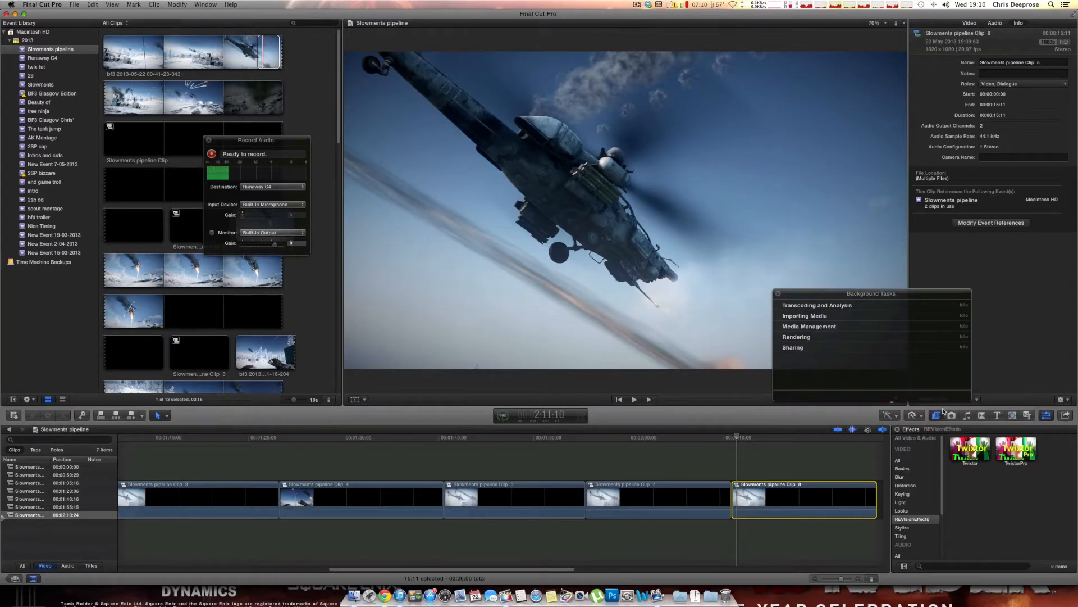
{"action": "left_click", "coordinate": [911, 520]}
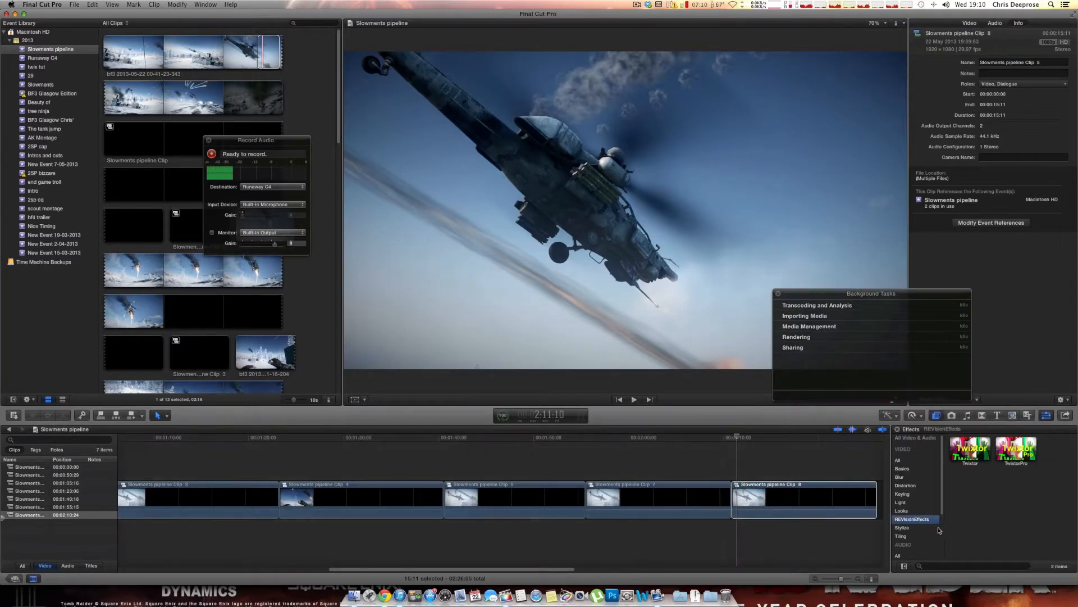
{"action": "left_click", "coordinate": [974, 453]}
{"action": "left_click_drag", "start_coordinate": [973, 453], "coordinate": [813, 506]}
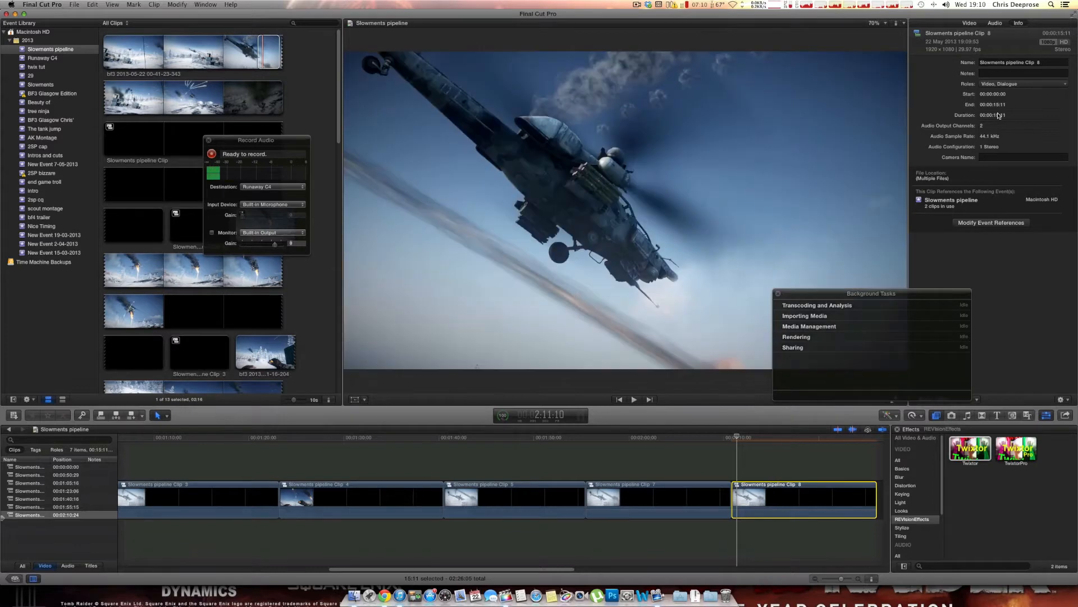
- Set the Twixtor Speed % of the last compound clip to 5.0
{"action": "left_click", "coordinate": [966, 26]}
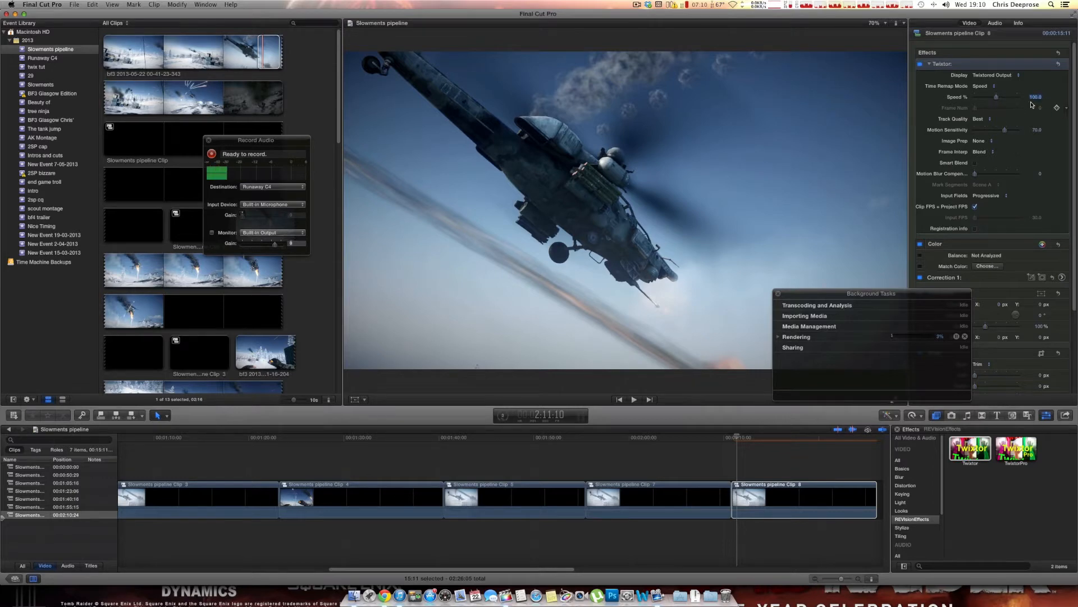
{"action": "type", "text": "8"}
{"action": "key", "text": "Return"}
{"action": "left_click", "coordinate": [760, 497]}
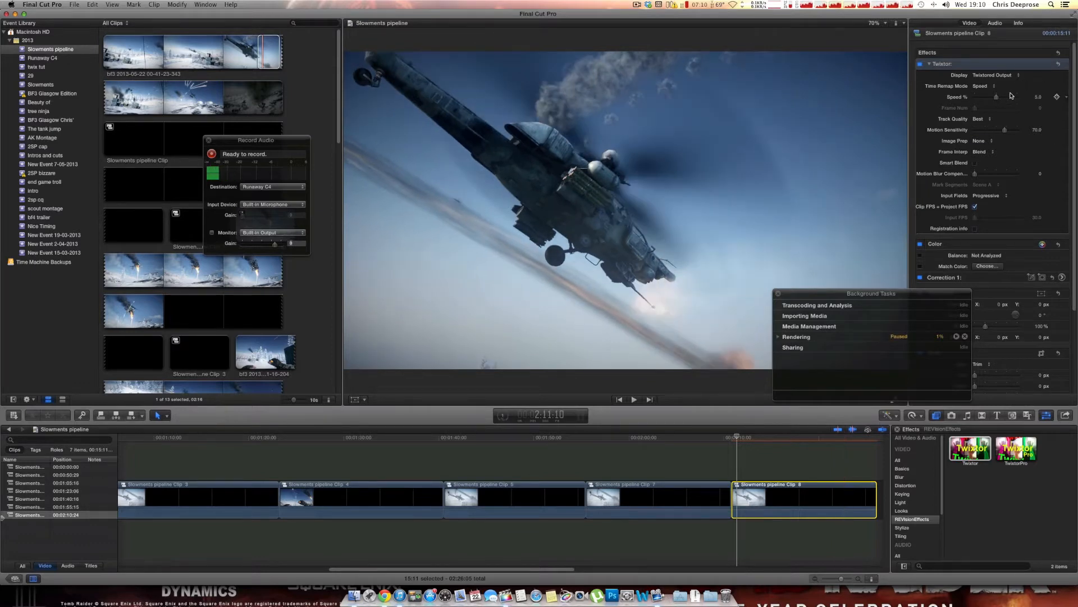
{"action": "mouse_move", "coordinate": [1041, 99]}
{"action": "left_mouse_down"}
{"action": "mouse_move", "coordinate": [1056, 97]}
{"action": "mouse_move", "coordinate": [1037, 101]}
{"action": "left_mouse_up"}
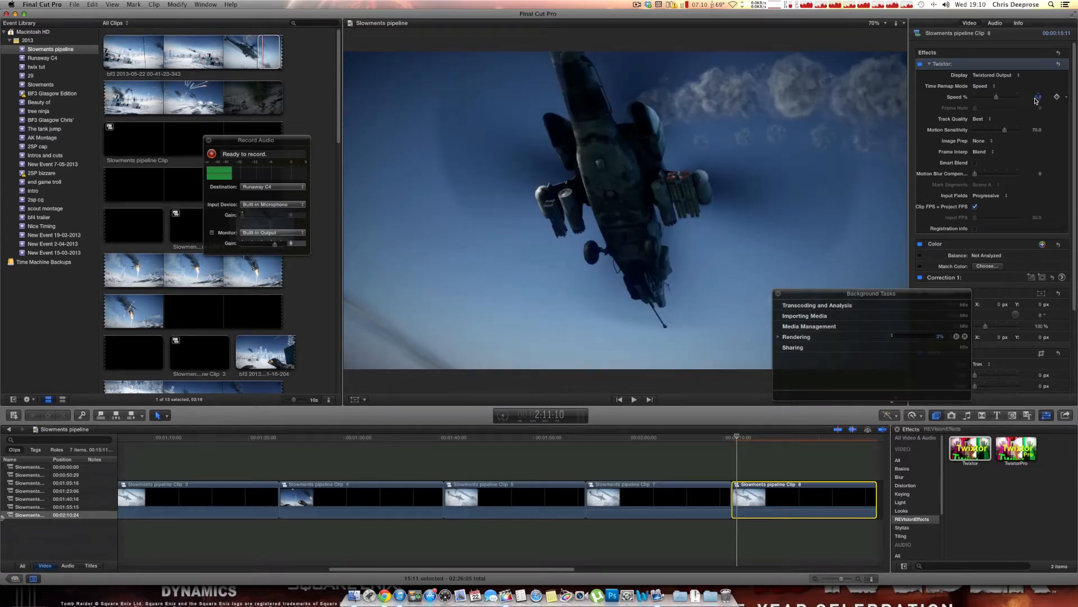
- Keep Twixtor's Track Quality at Best and set its Motion Sensitivity to 100
{"action": "left_click", "coordinate": [980, 119]}
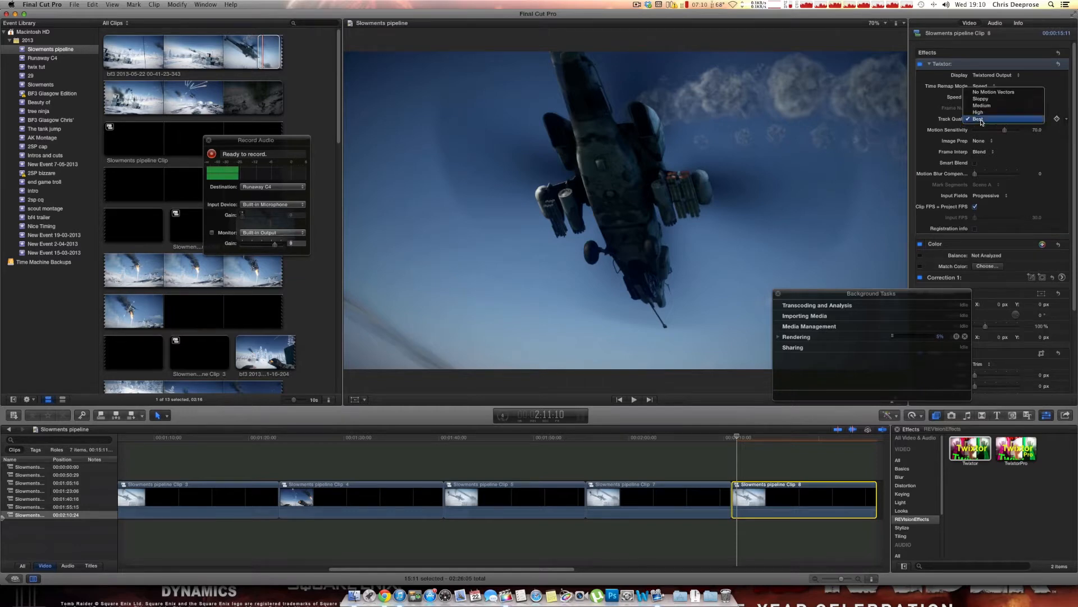
{"action": "left_click", "coordinate": [982, 120]}
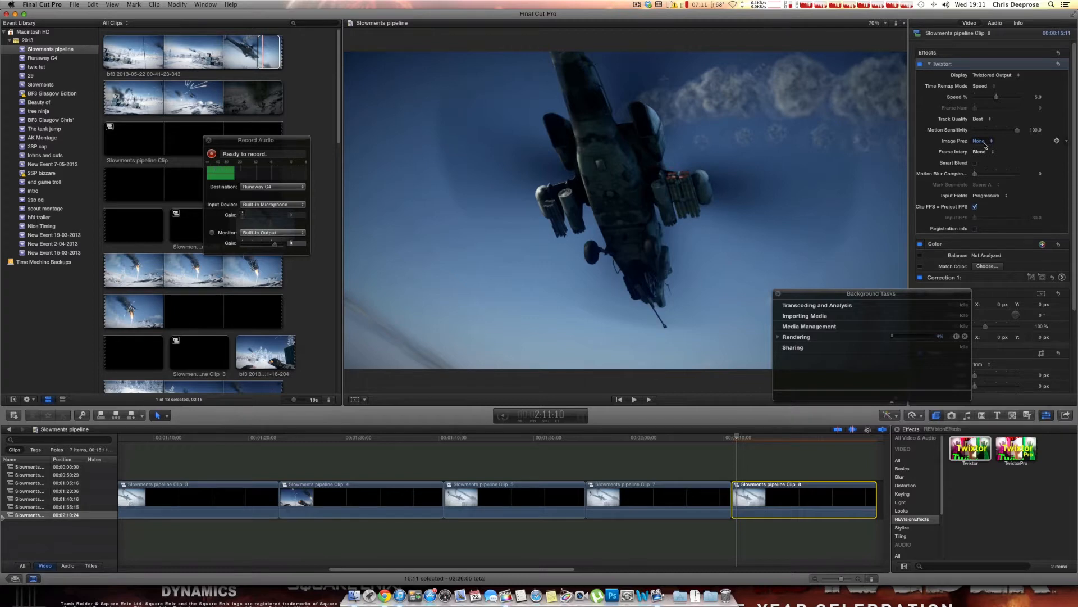
- Compare Twixtor's Image Prep options on the helicopter frame and set Image Prep to Contrast/Edge Enhance
{"action": "left_click", "coordinate": [984, 145]}
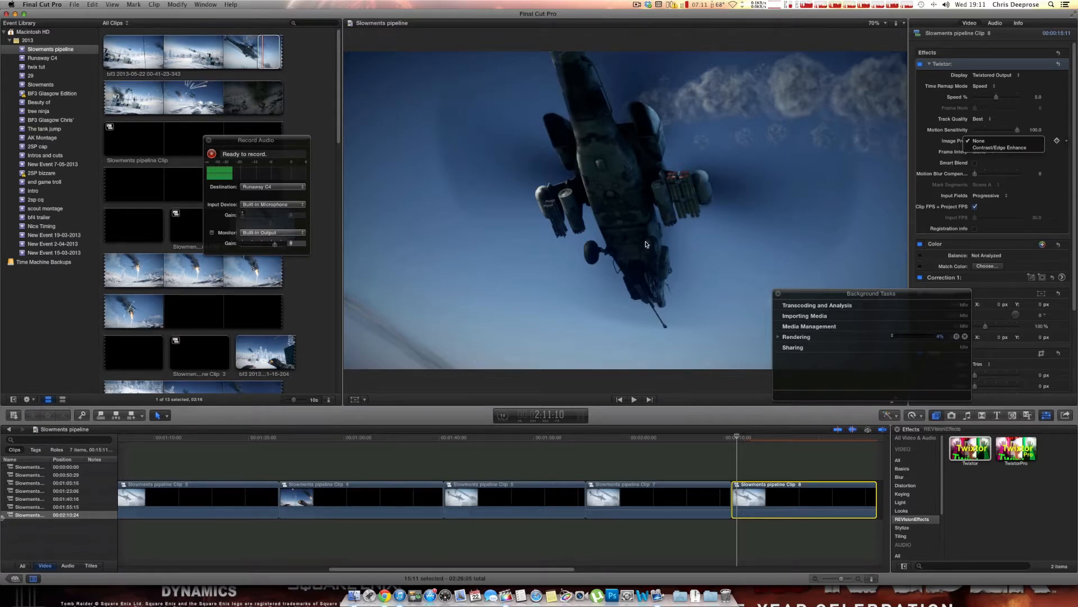
{"action": "left_click", "coordinate": [996, 149]}
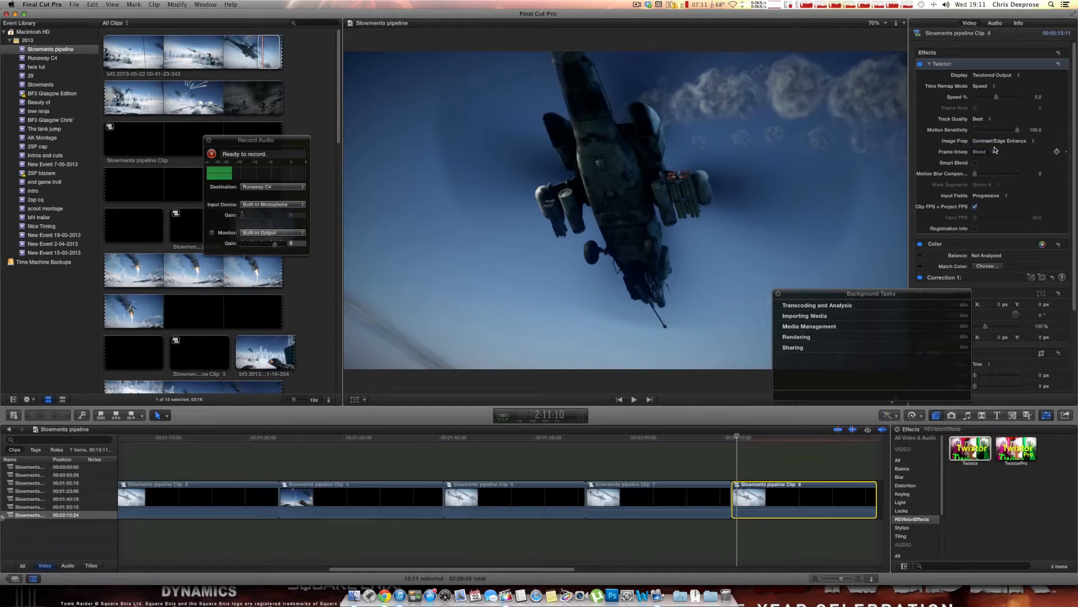
{"action": "left_click", "coordinate": [994, 145]}
{"action": "left_click", "coordinate": [992, 133]}
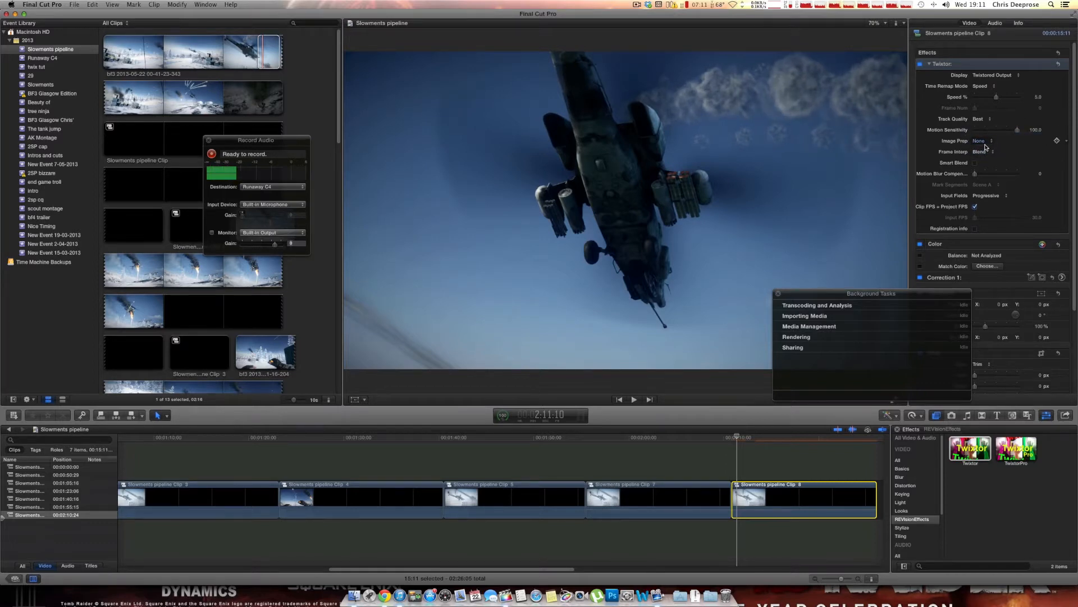
{"action": "left_click", "coordinate": [985, 144]}
{"action": "left_click", "coordinate": [982, 152]}
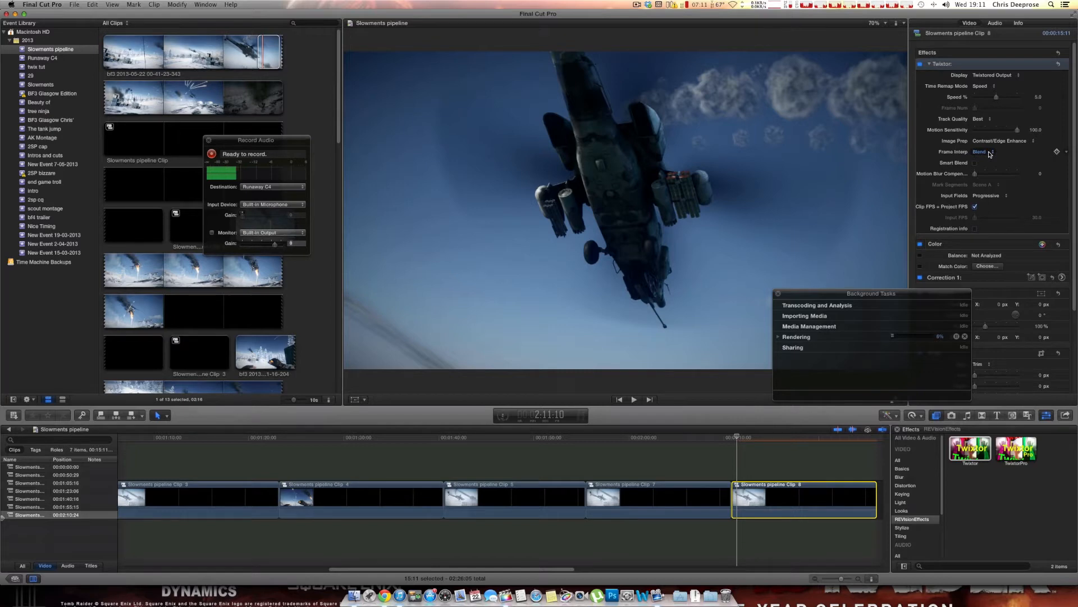
- Set Twixtor's Frame Interp to Motion Weighted Blend and enable Smart Blend
{"action": "left_click", "coordinate": [989, 152]}
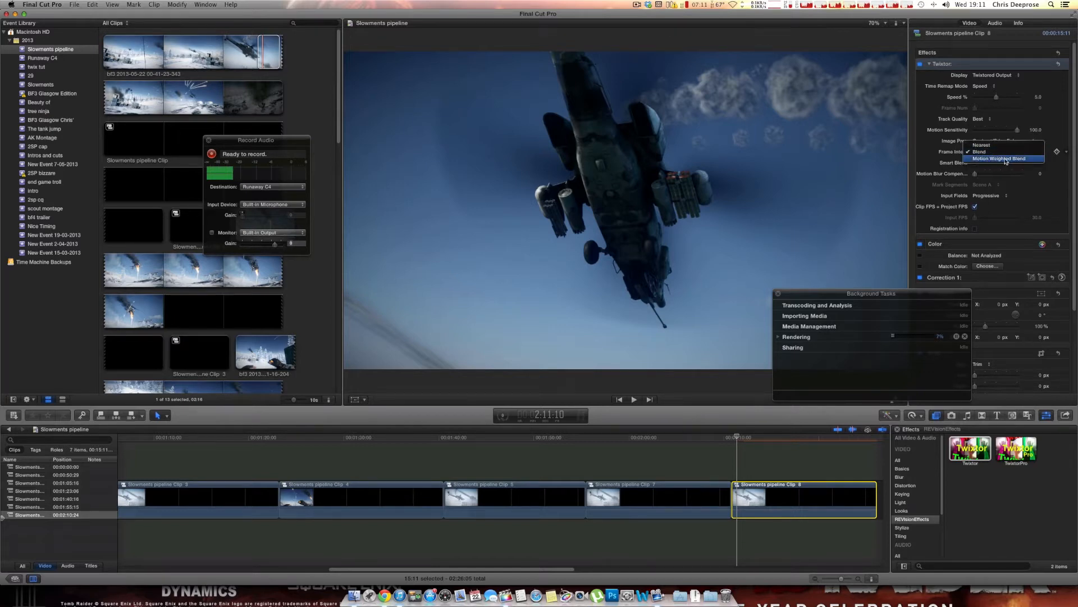
{"action": "left_click", "coordinate": [1005, 159]}
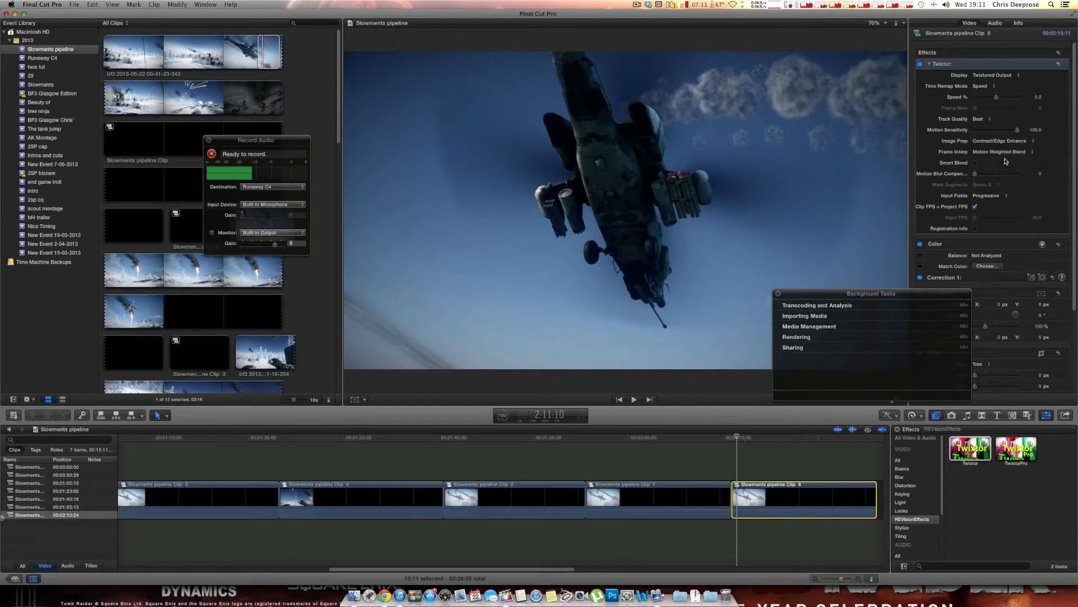
{"action": "left_click", "coordinate": [1002, 153]}
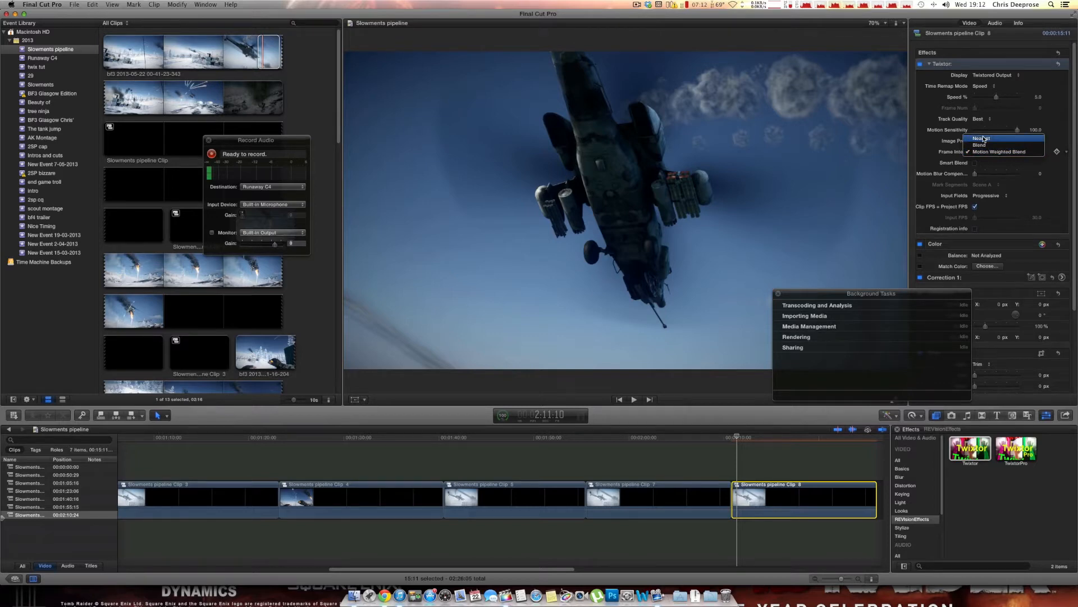
{"action": "left_click", "coordinate": [978, 152]}
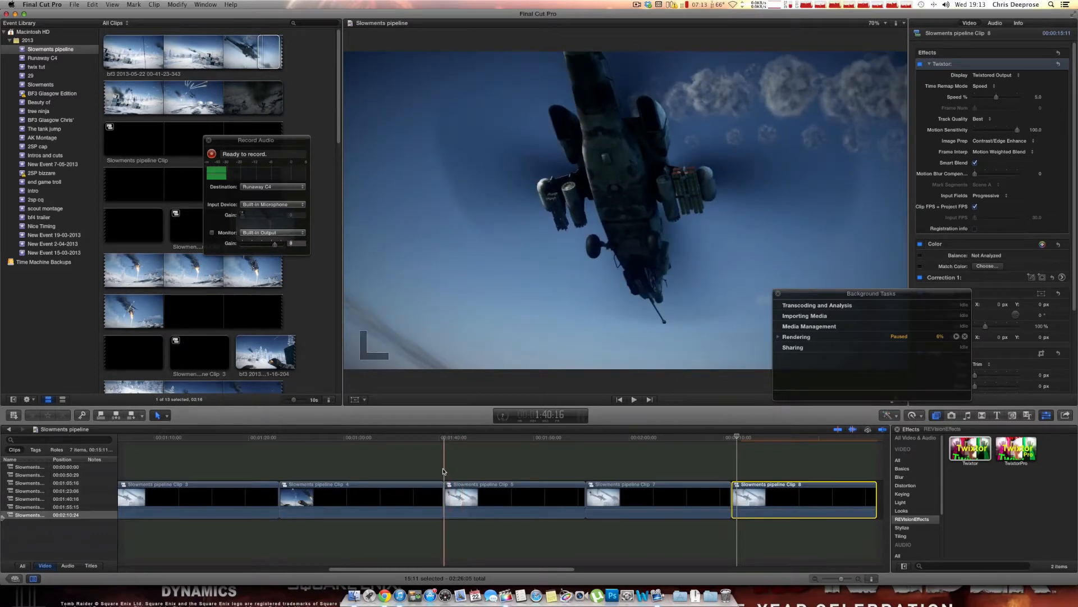
- Play the already processed Slowments pipeline Clip 5 to review its Twixtor slow motion
{"action": "key", "text": "space"}
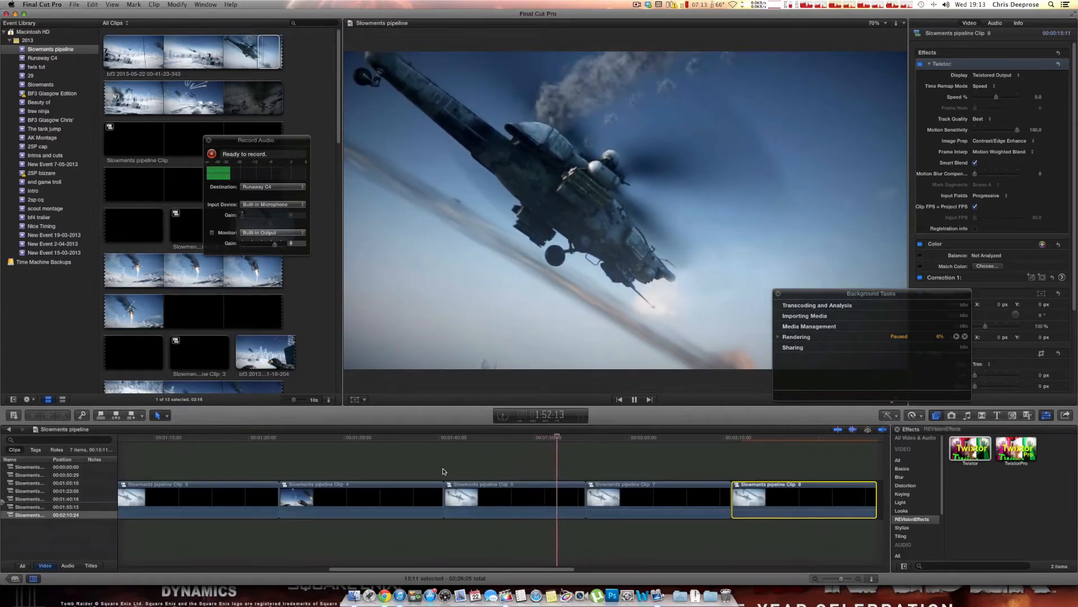
{"action": "key", "text": "space"}
{"action": "key", "text": "space"}
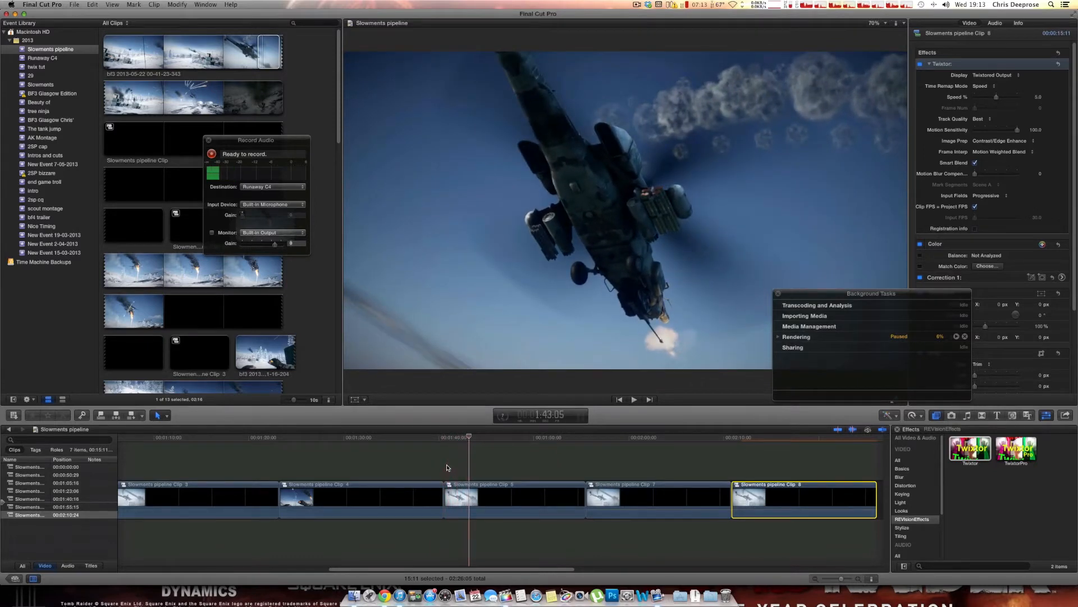
{"action": "key", "text": "space"}
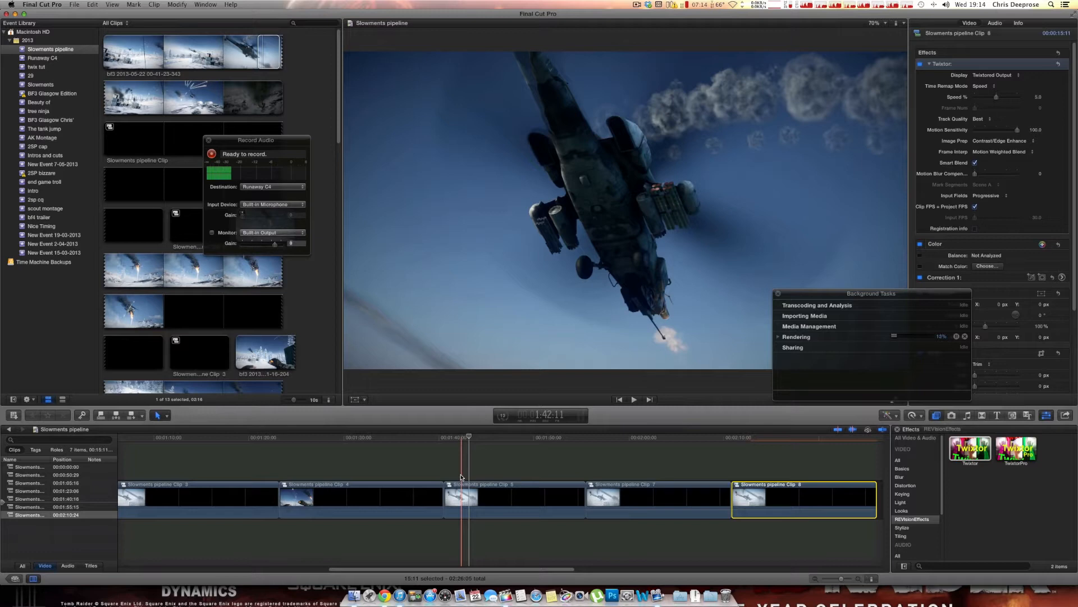
{"action": "left_click", "coordinate": [461, 477]}
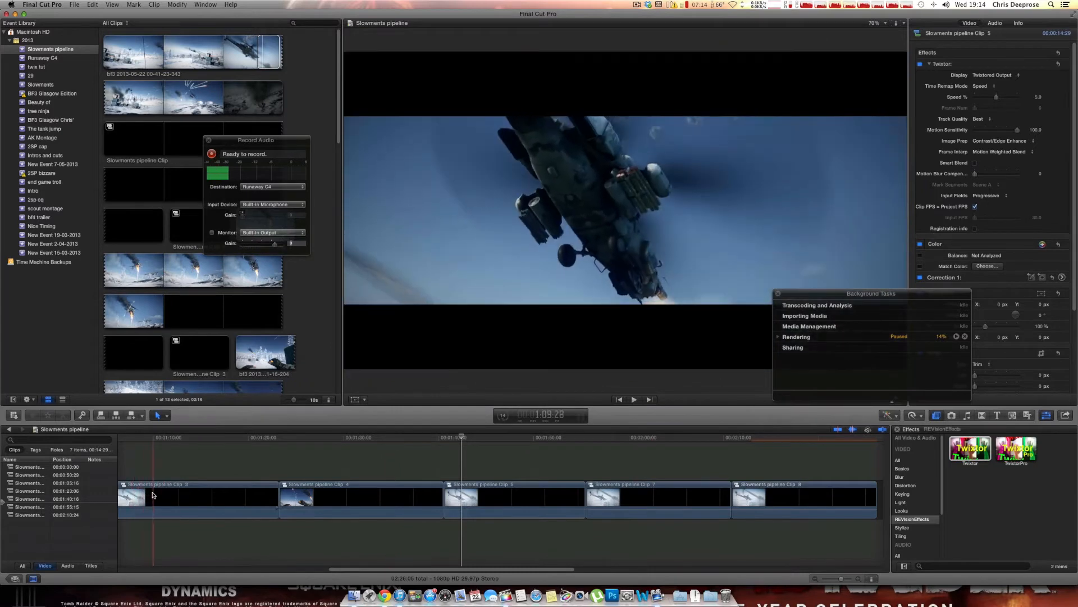
- Compare the letterboxed Slowments pipeline Clip 3 with its original helicopter footage in the event browser
{"action": "scroll", "coordinate": [149, 488], "scroll_direction": "left", "scroll_amount": 3}
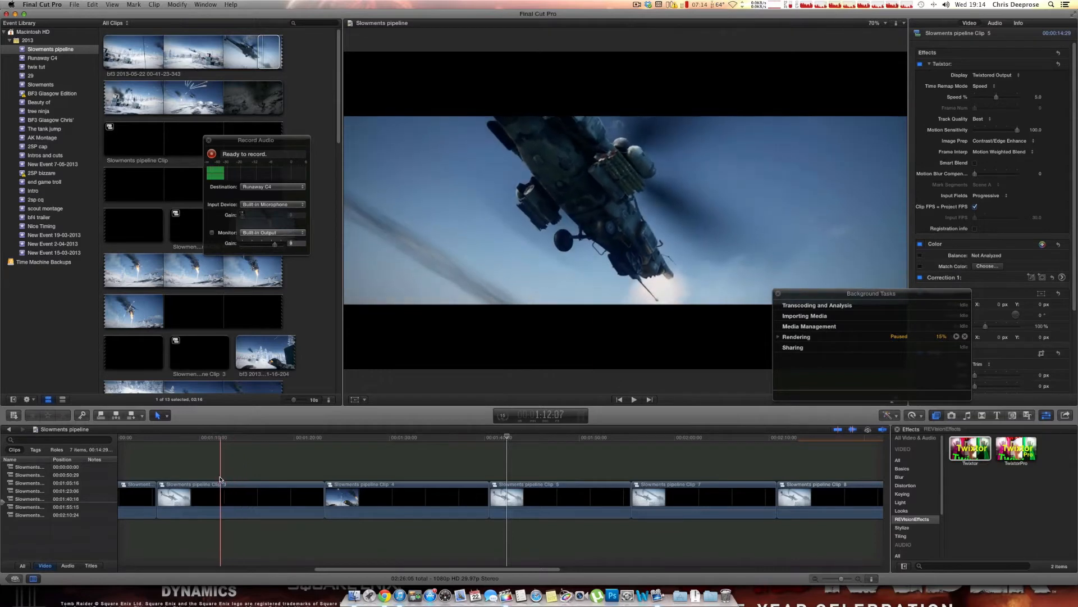
{"action": "left_click", "coordinate": [221, 481]}
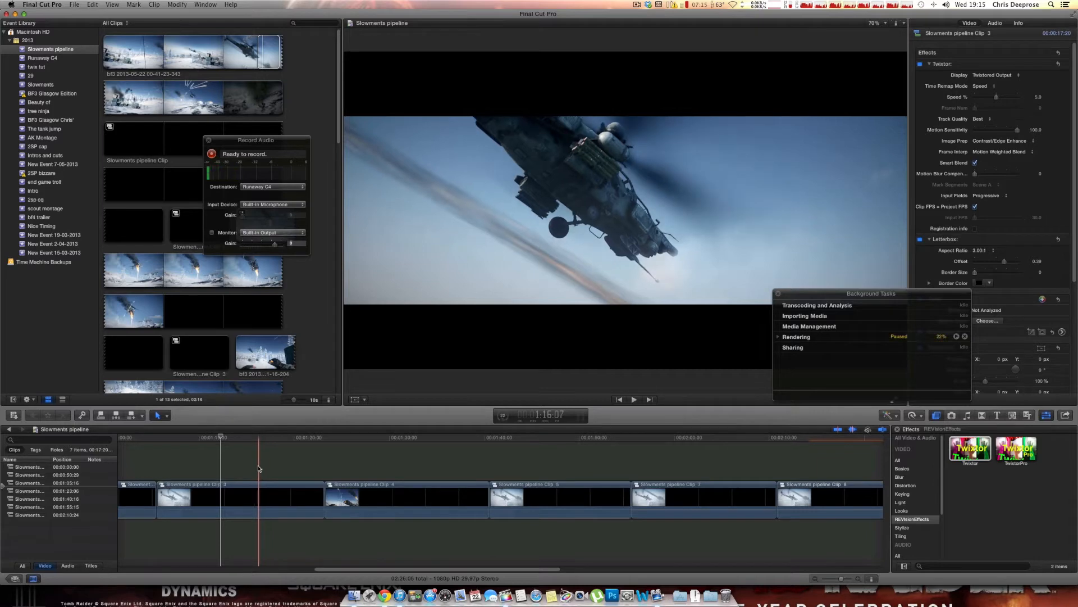
{"action": "left_click", "coordinate": [268, 54]}
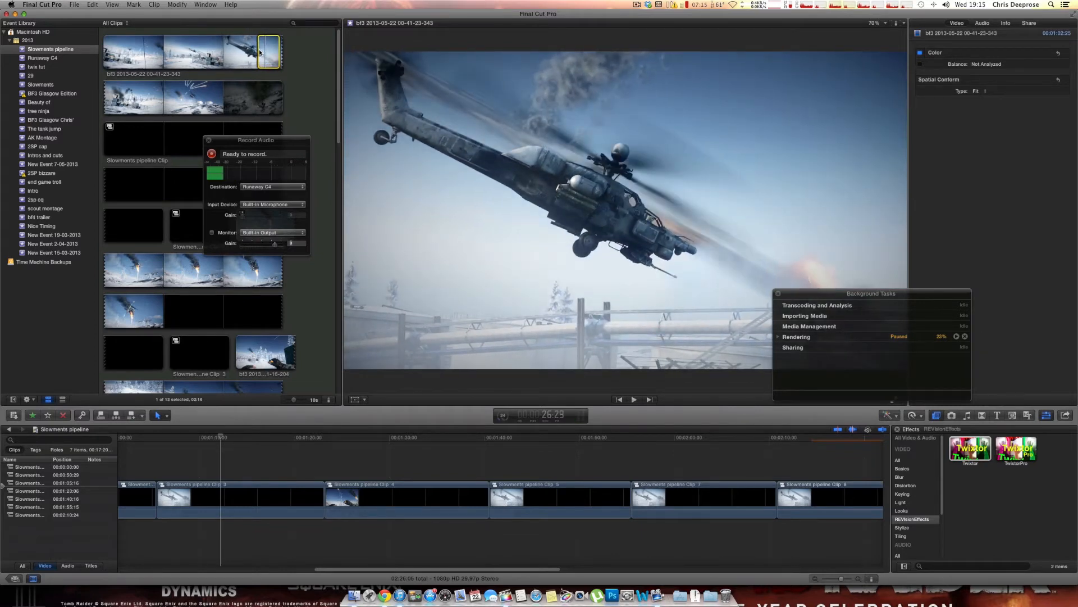
{"action": "left_click", "coordinate": [397, 525]}
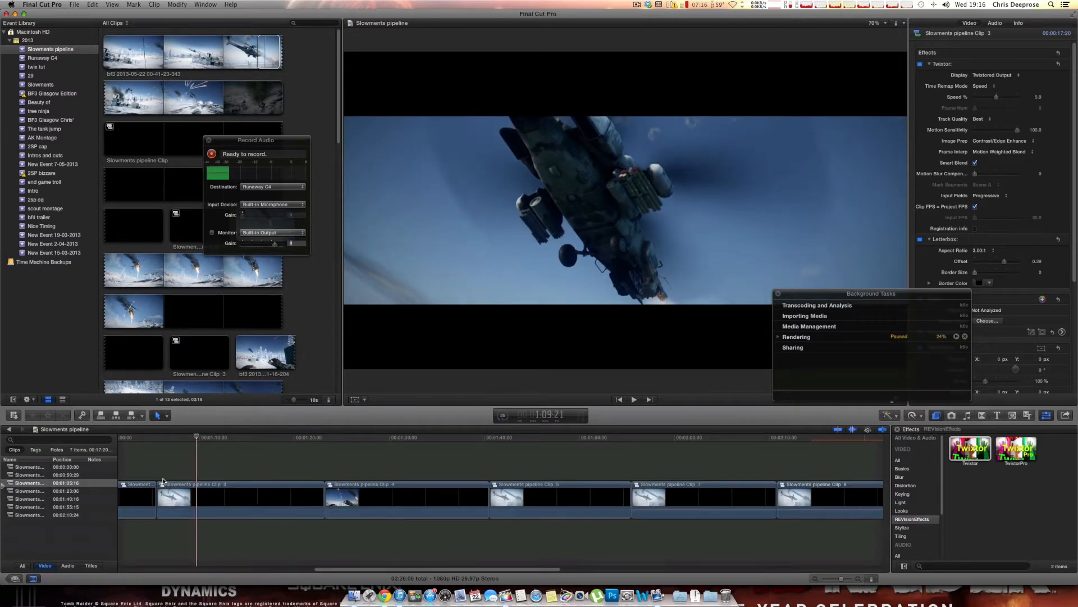
{"action": "left_click", "coordinate": [259, 45]}
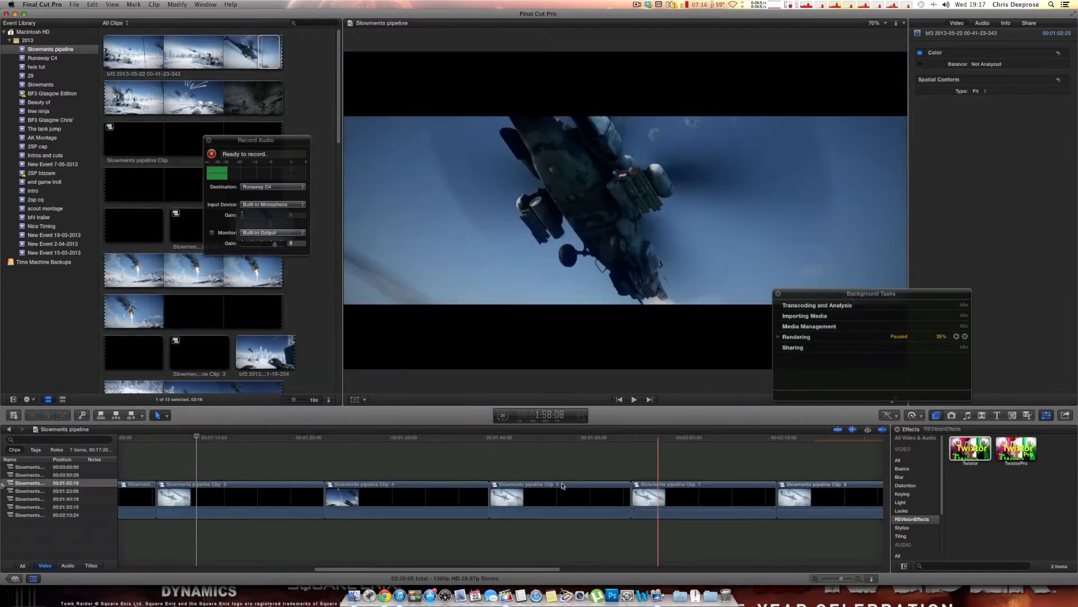
{"action": "left_click", "coordinate": [553, 485]}
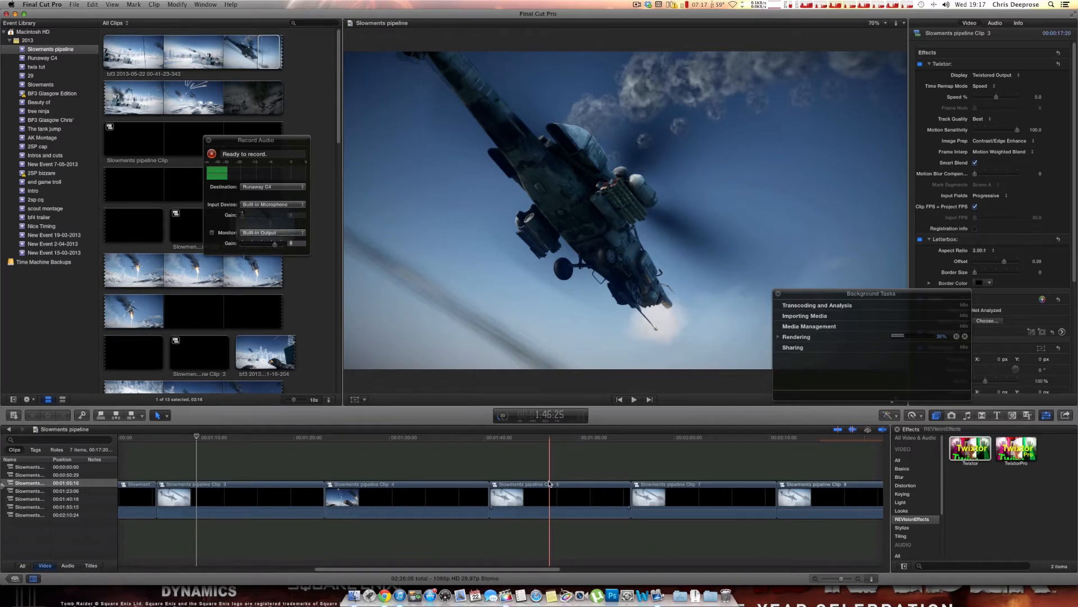
- Play Slowments pipeline Clip 2 at the start of the timeline and compare it with the source footage in the event
{"action": "scroll", "coordinate": [550, 483], "scroll_direction": "left", "scroll_amount": 10}
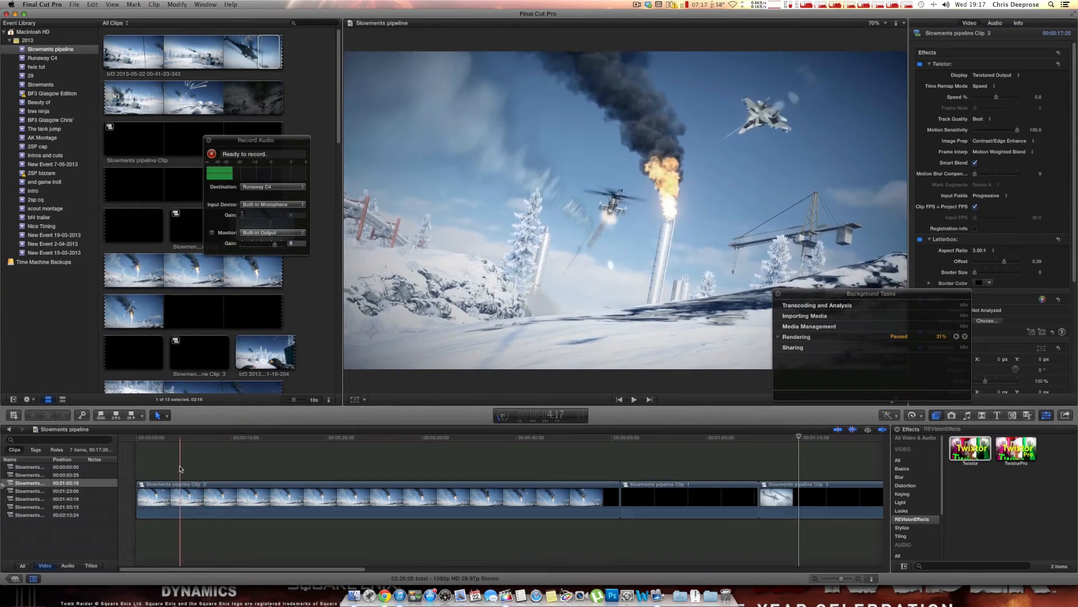
{"action": "key", "text": "space"}
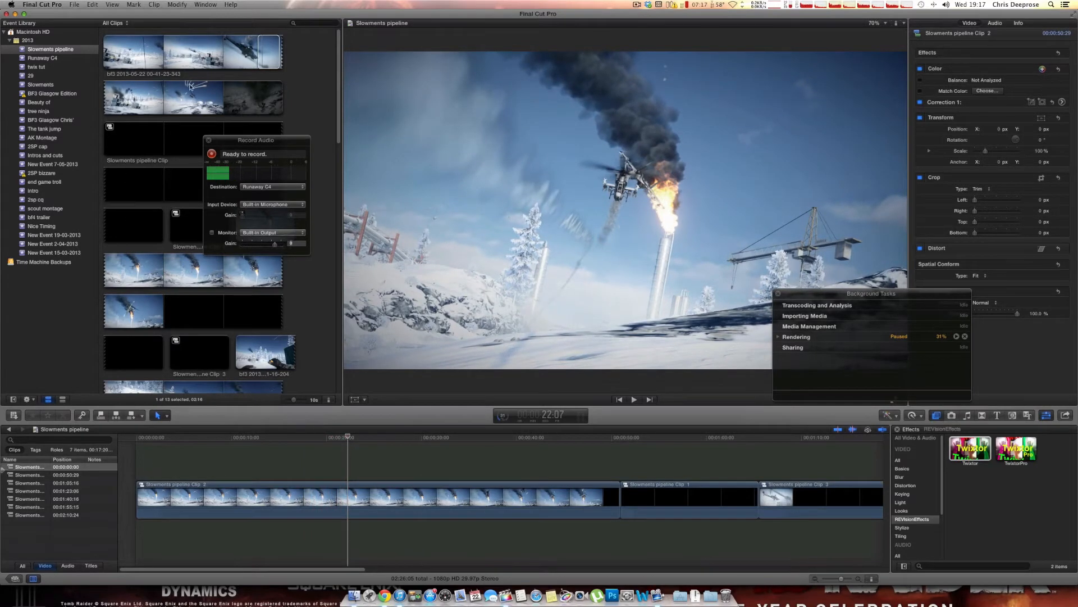
{"action": "left_click", "coordinate": [176, 100]}
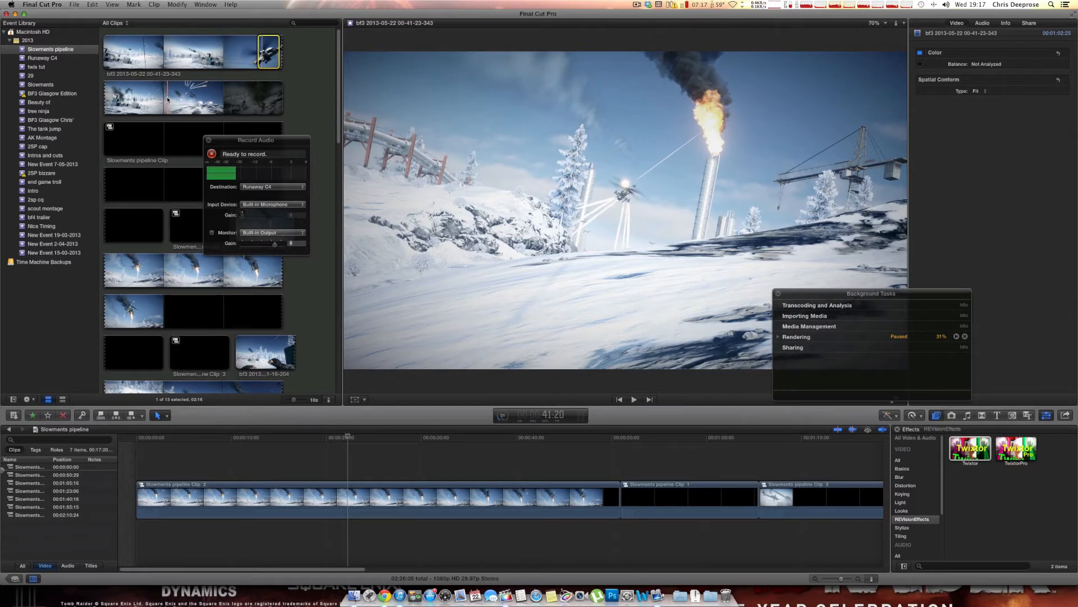
{"action": "key", "text": "space"}
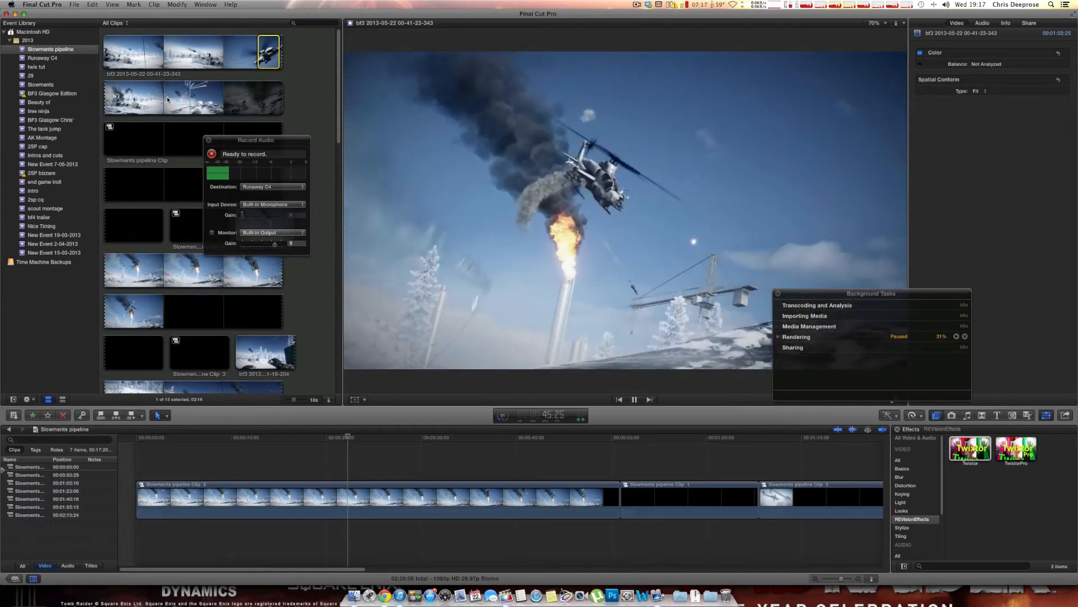
{"action": "key", "text": "space"}
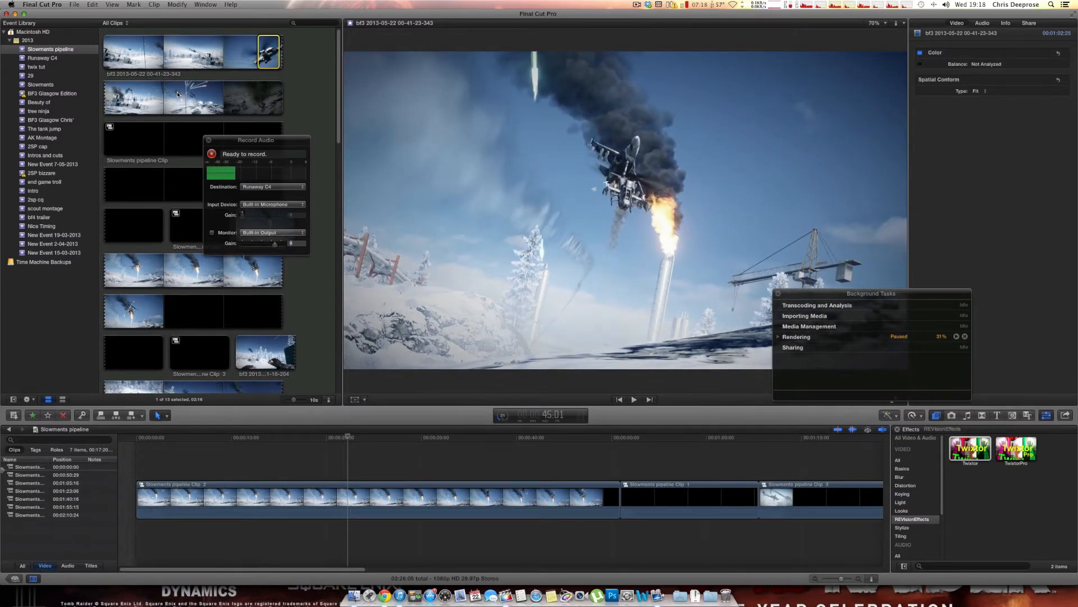
{"action": "left_click", "coordinate": [143, 482]}
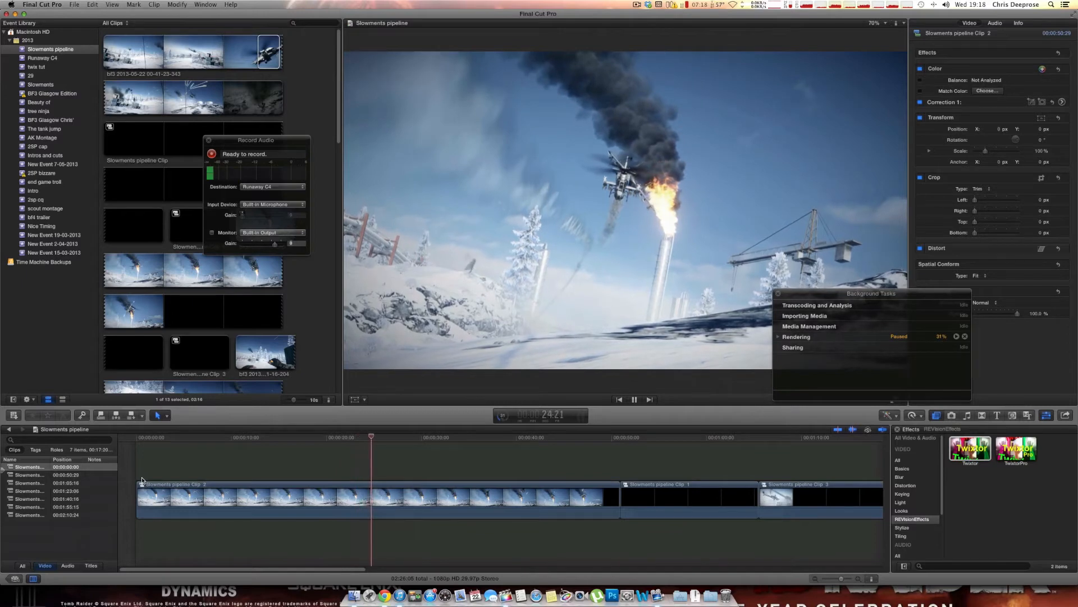
- Replay the middle of Slowments pipeline Clip 2 to review the jet passing the helicopter in slow motion
{"action": "key", "text": "space"}
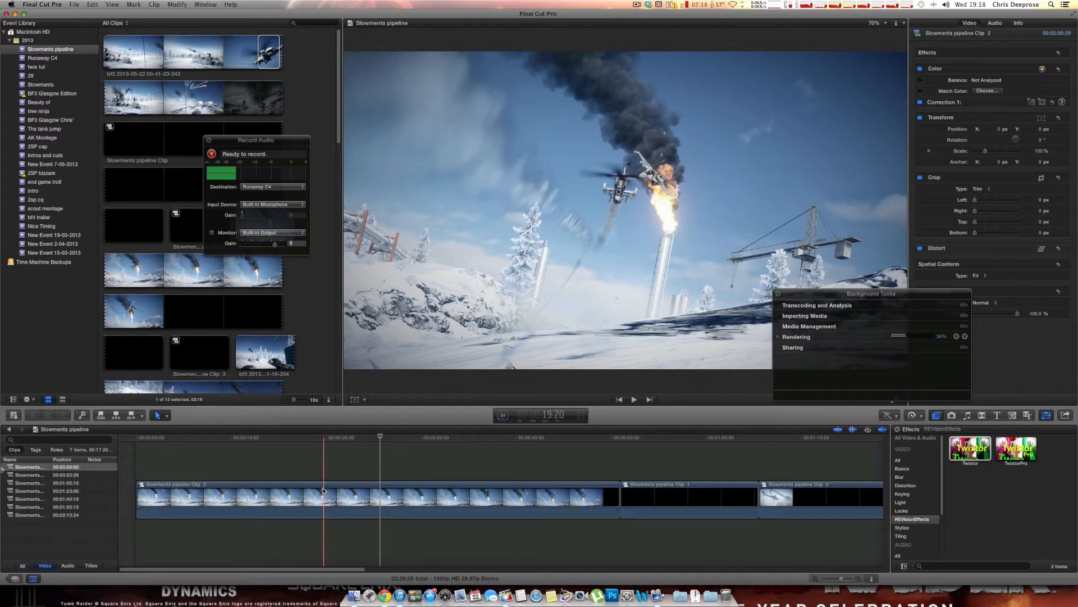
{"action": "left_click", "coordinate": [324, 490]}
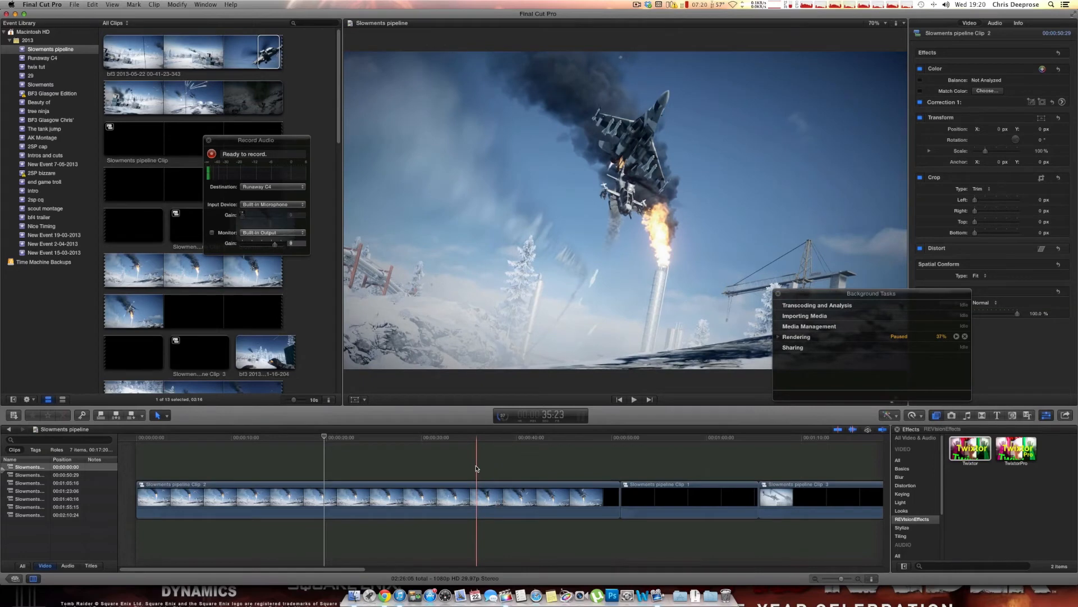
{"action": "key", "text": "space"}
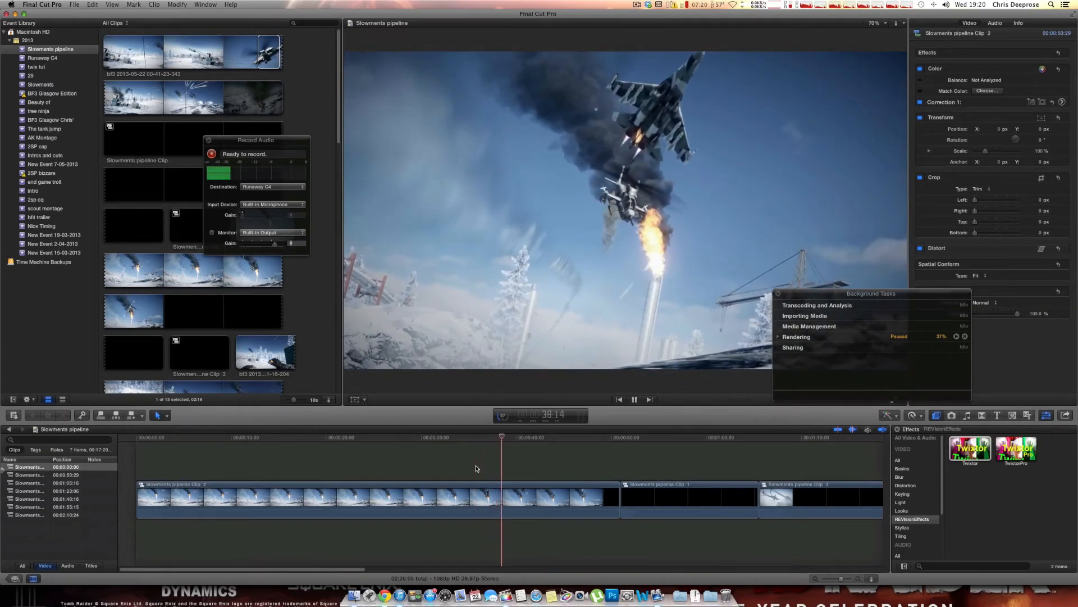
{"action": "key", "text": "space"}
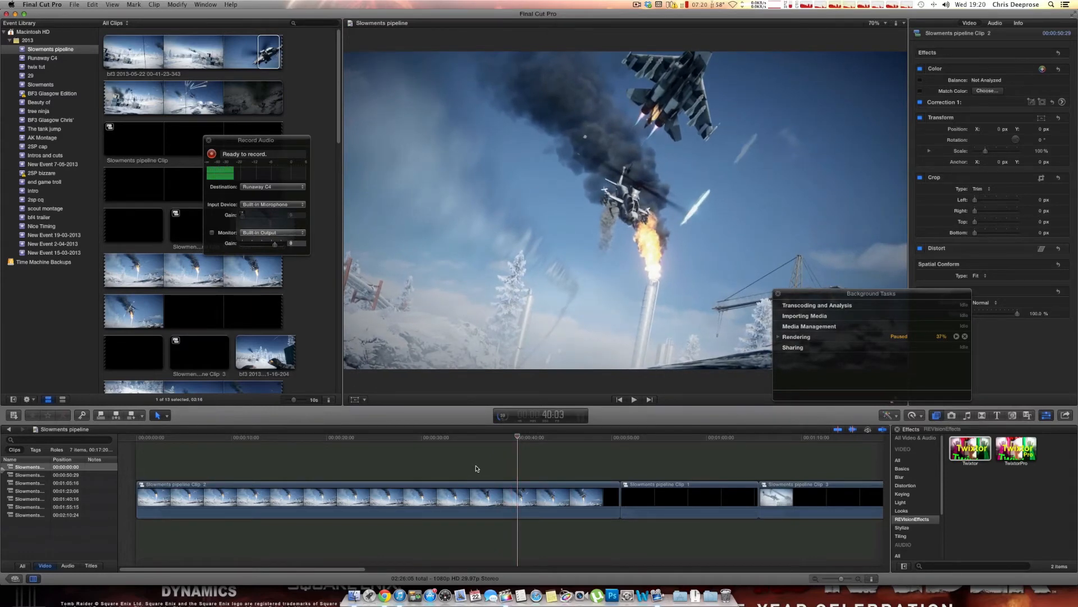
- Select Slowments pipeline Clip 8 at the end of the timeline and set its Twixtor Speed to 100%
{"action": "scroll", "coordinate": [562, 472], "scroll_direction": "right", "scroll_amount": 10}
{"action": "scroll", "coordinate": [594, 474], "scroll_direction": "right", "scroll_amount": 10}
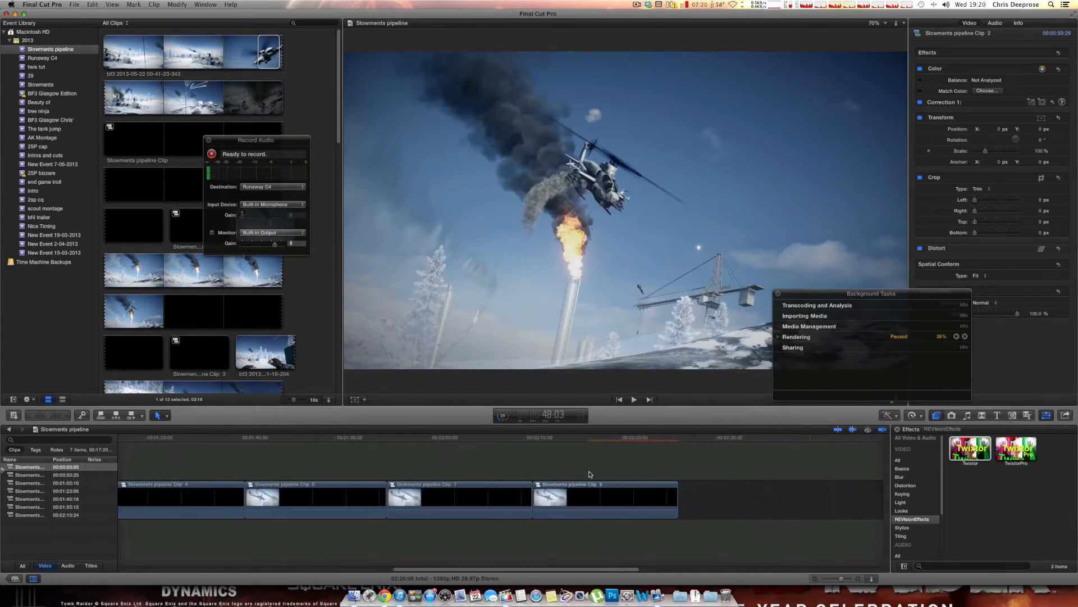
{"action": "left_click", "coordinate": [533, 474]}
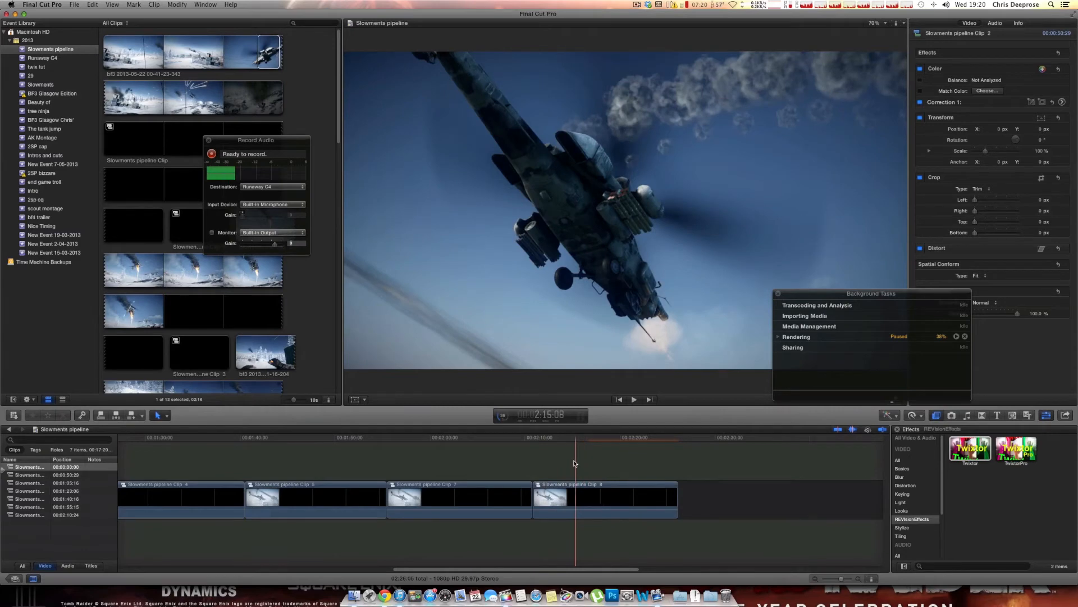
{"action": "left_click", "coordinate": [558, 484]}
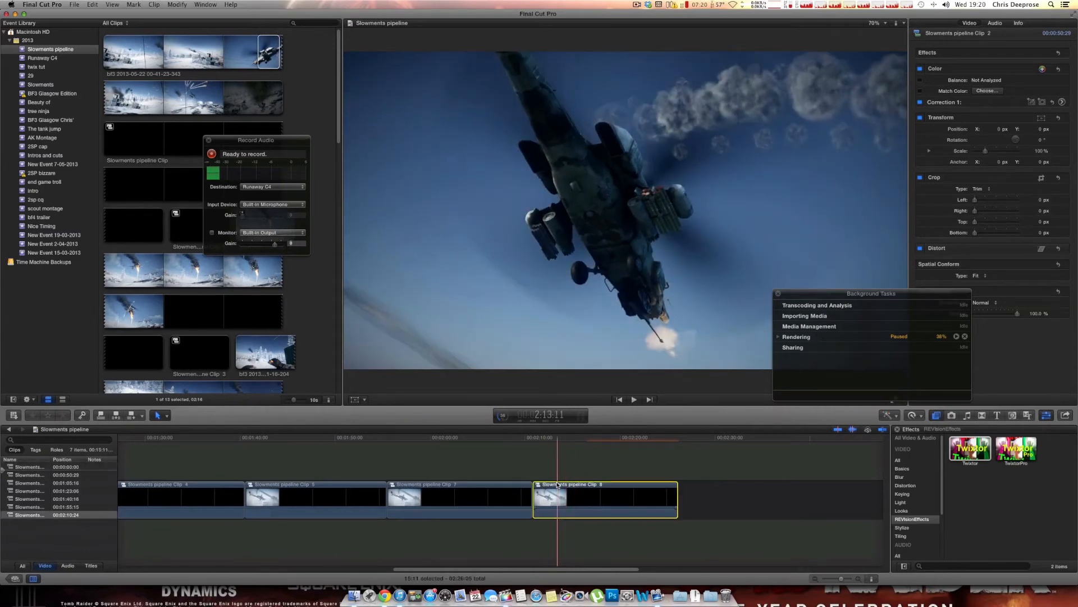
{"action": "left_click", "coordinate": [1038, 97]}
{"action": "key", "text": "Return"}
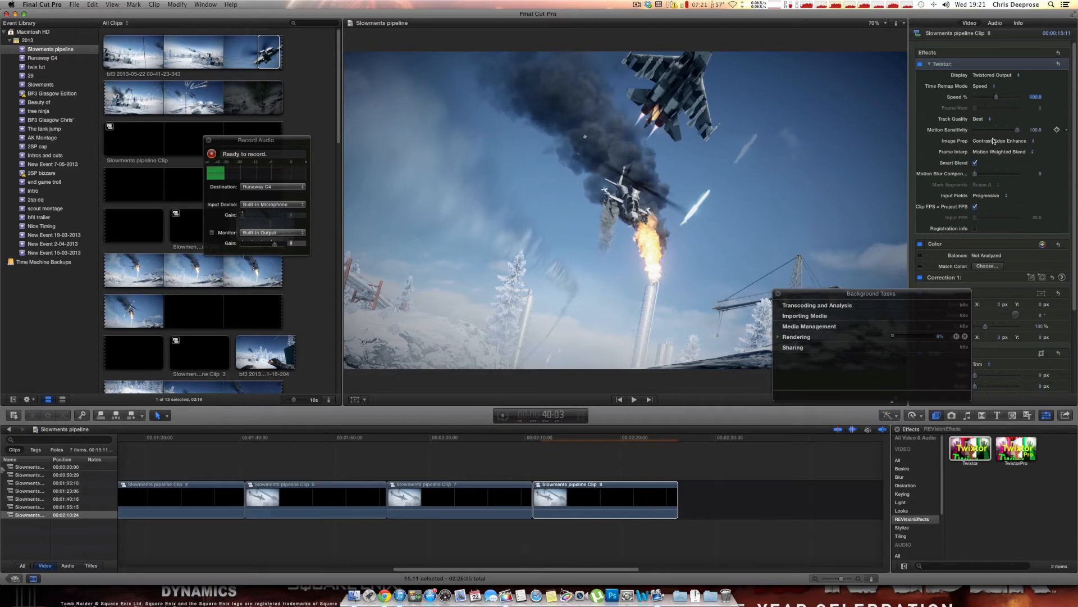
- Add a Twixtor Speed % keyframe to Slowments pipeline Clip 8 at 2:11:26, just before the slowdown
{"action": "left_click", "coordinate": [542, 473]}
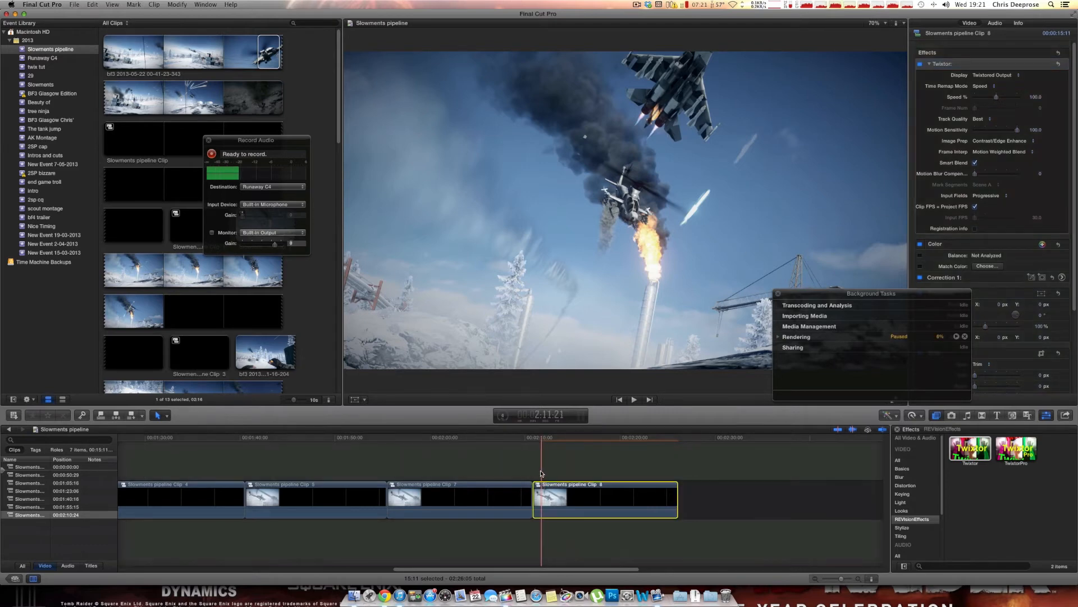
{"action": "left_click", "coordinate": [535, 474]}
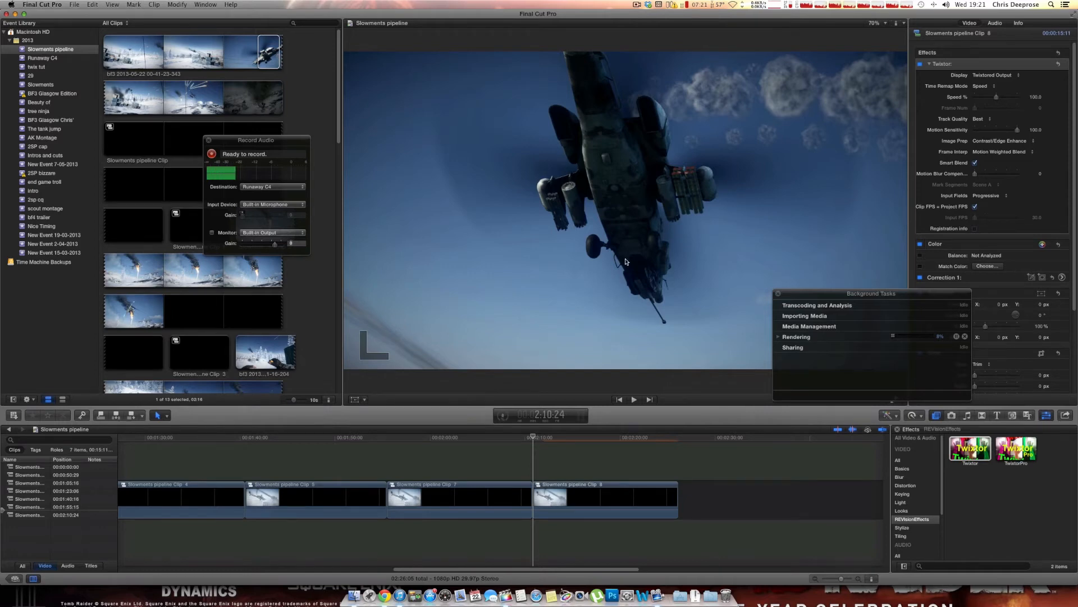
{"action": "left_click", "coordinate": [542, 482]}
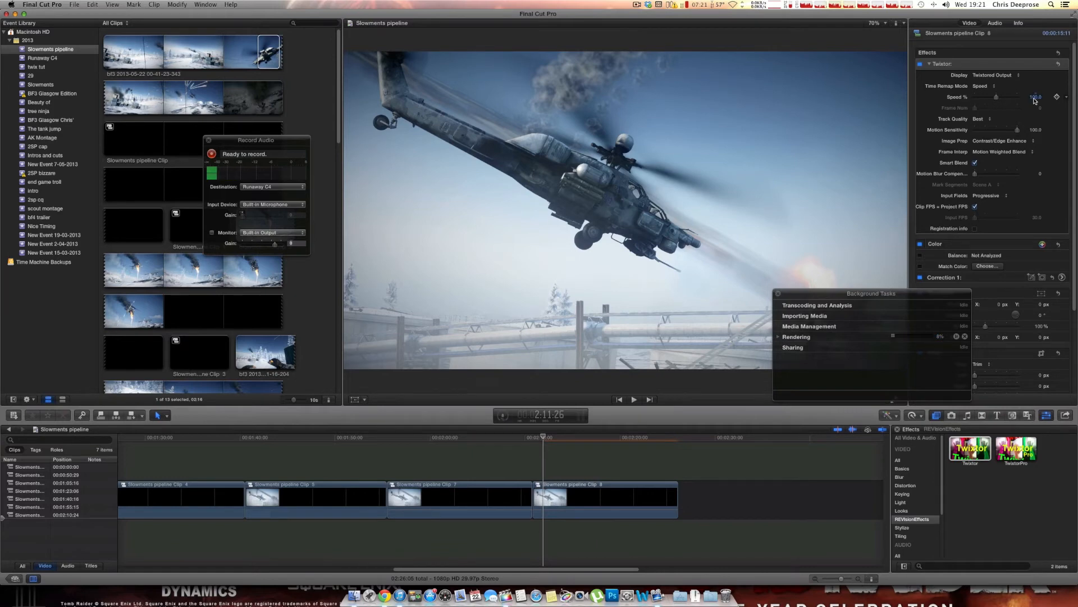
{"action": "left_click", "coordinate": [1057, 97]}
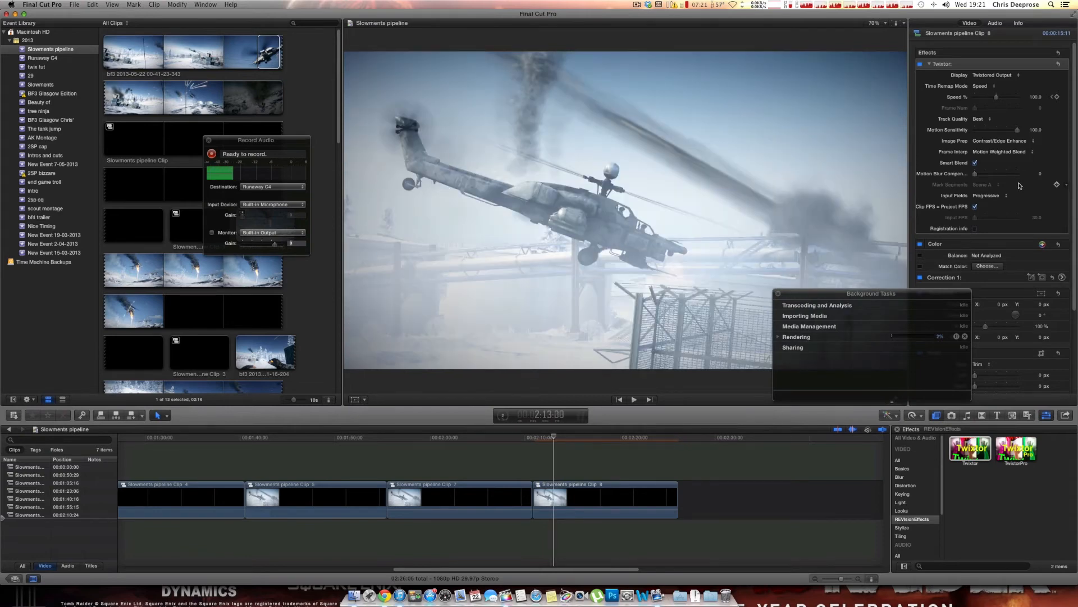
- Add a second Twixtor Speed % keyframe to Clip 8 at 2:13:00 and set its value to 5
{"action": "left_click", "coordinate": [1058, 98]}
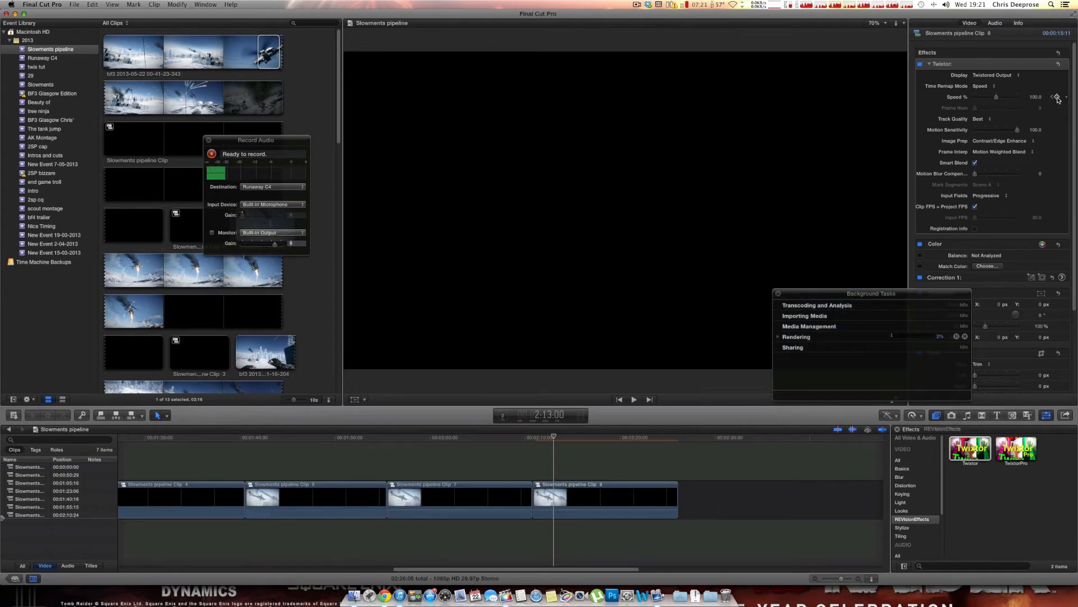
{"action": "left_click", "coordinate": [1036, 97]}
{"action": "left_click", "coordinate": [1039, 99]}
{"action": "type", "text": "5"}
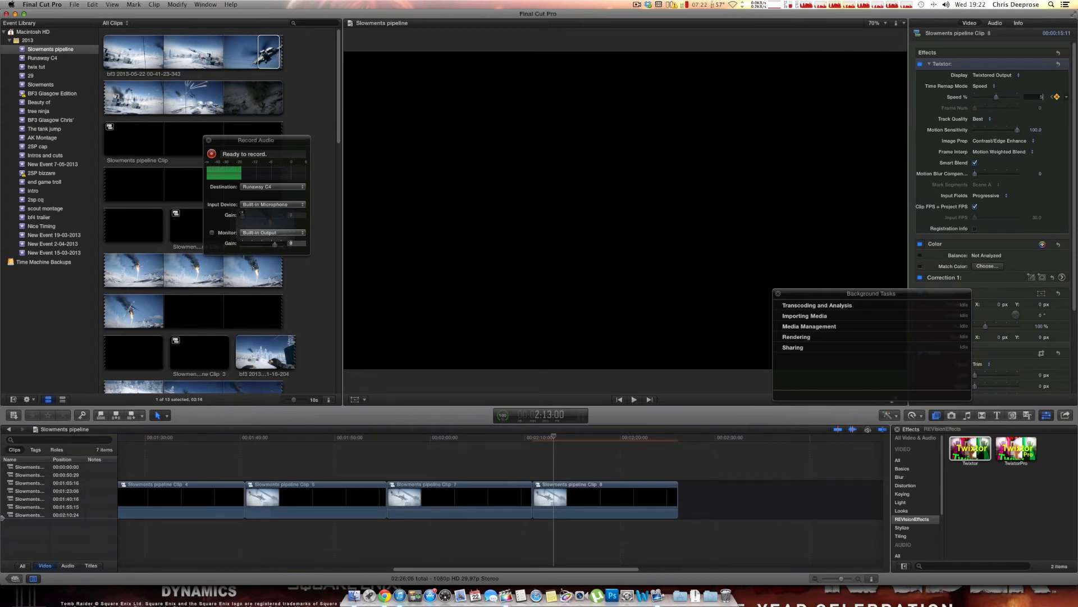
{"action": "key", "text": "Return"}
{"action": "left_click", "coordinate": [1040, 97]}
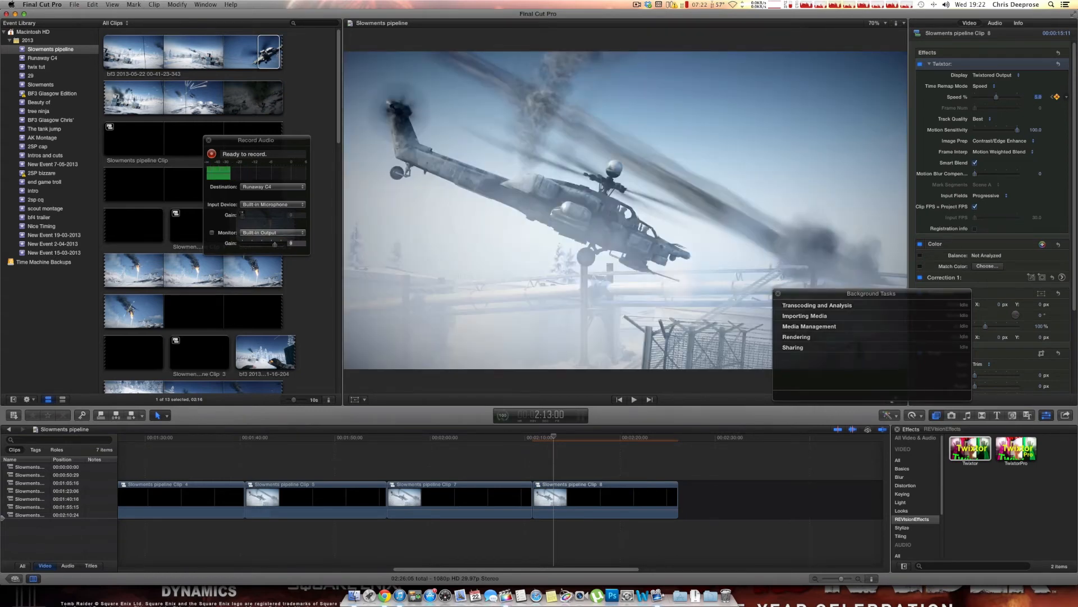
- Step through Clip 8 frame by frame across both Speed keyframes to check how the Twixtor speed ramps down
{"action": "left_click", "coordinate": [553, 456]}
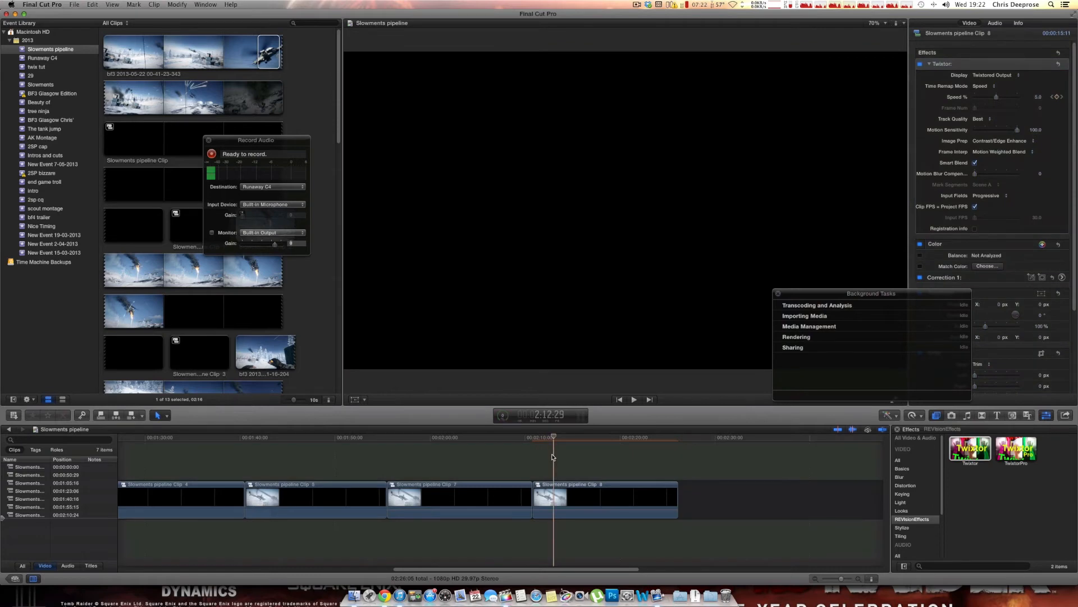
{"action": "key", "text": "Left"}
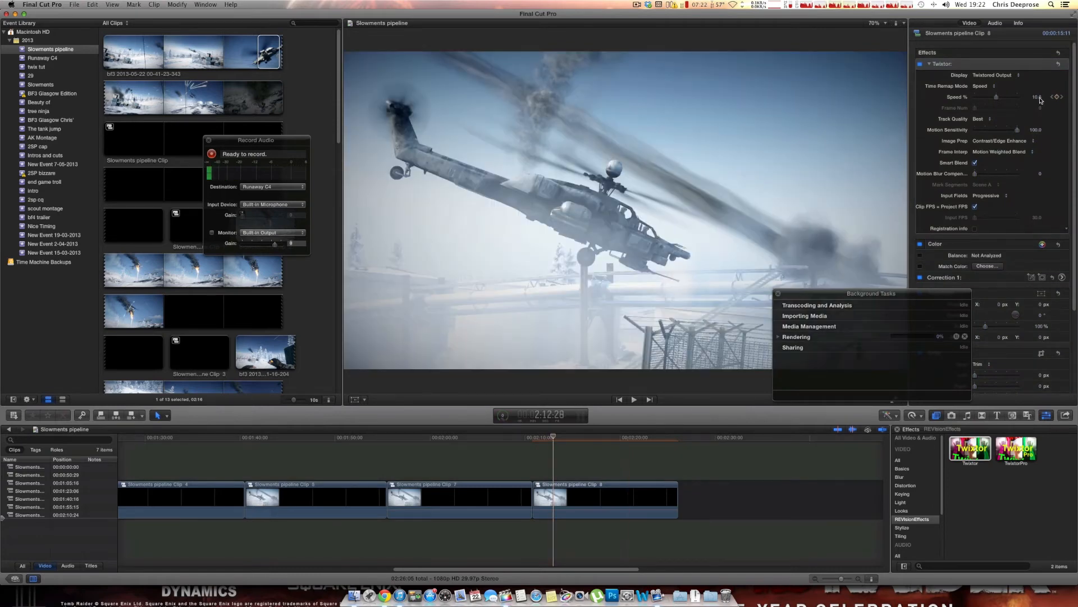
{"action": "left_click", "coordinate": [541, 458]}
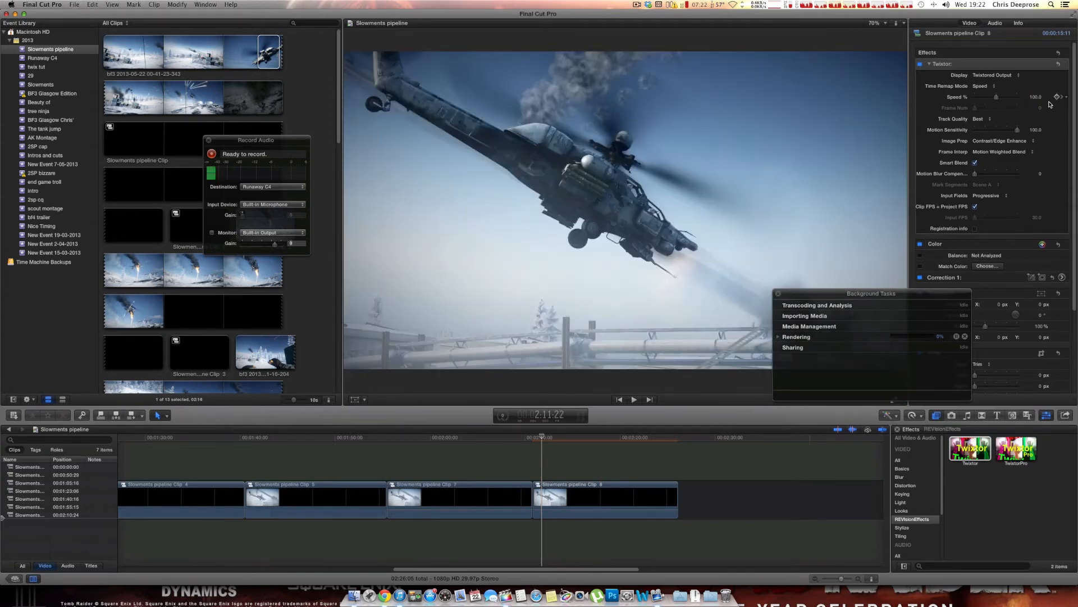
{"action": "key", "text": "Right"}
{"action": "key", "text": "Right"}
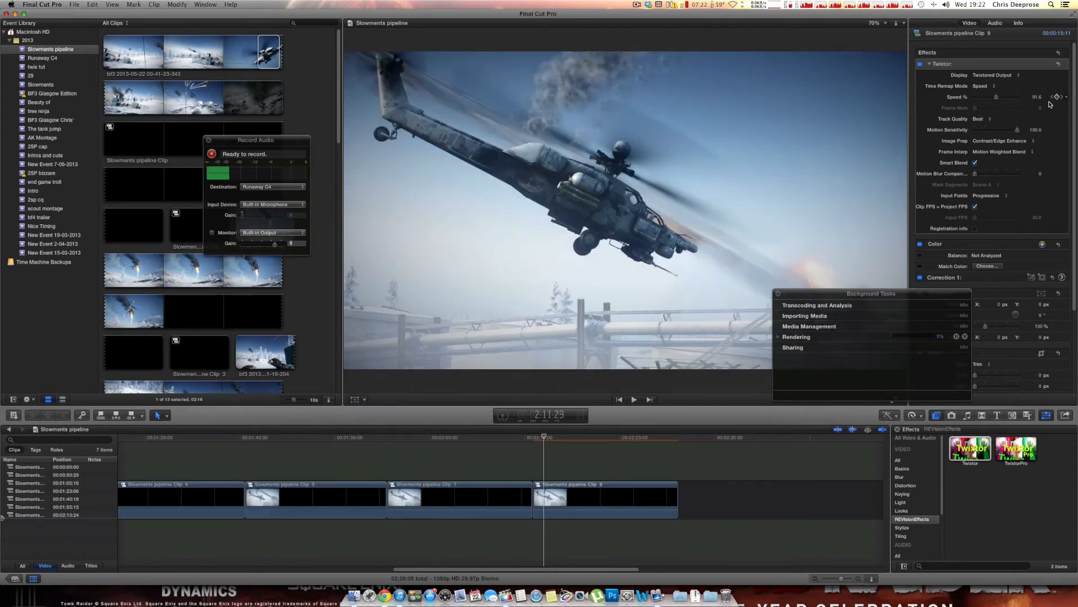
{"action": "key", "text": "Right"}
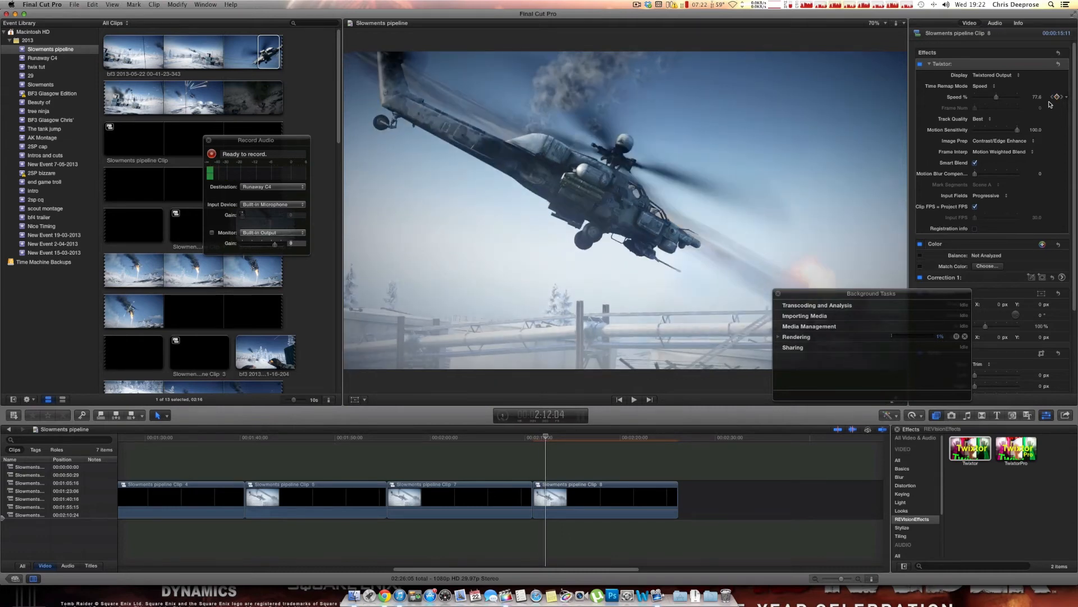
{"action": "key", "text": "Right"}
{"action": "key", "text": "Right"}
{"action": "key", "text": "Right"}
{"action": "key", "text": "Right"}
{"action": "key", "text": "Right"}
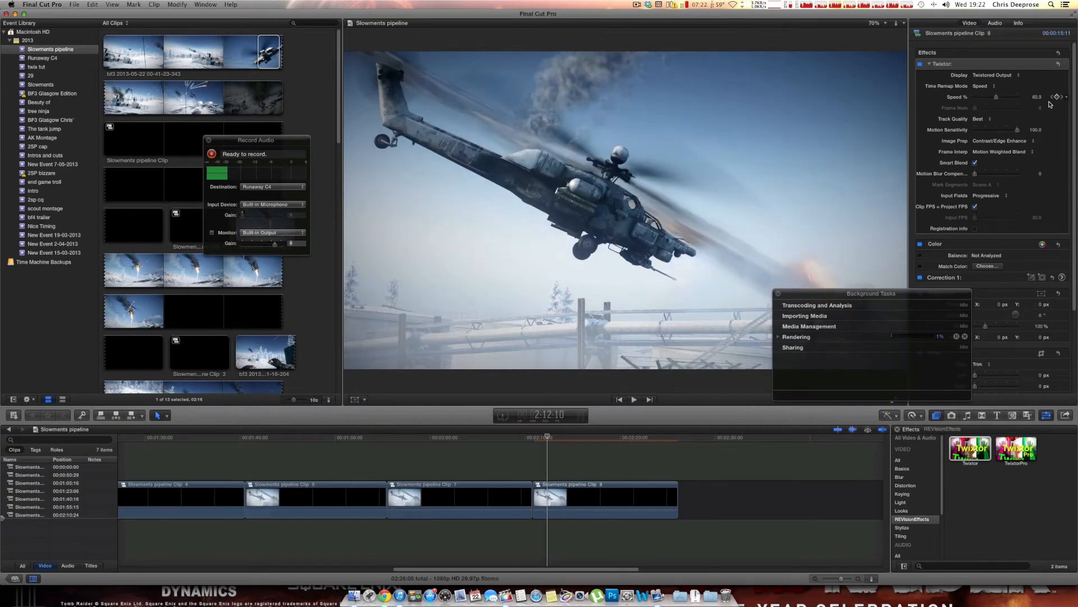
{"action": "key", "text": "Right"}
{"action": "key", "text": "Right"}
{"action": "key", "text": "Right"}
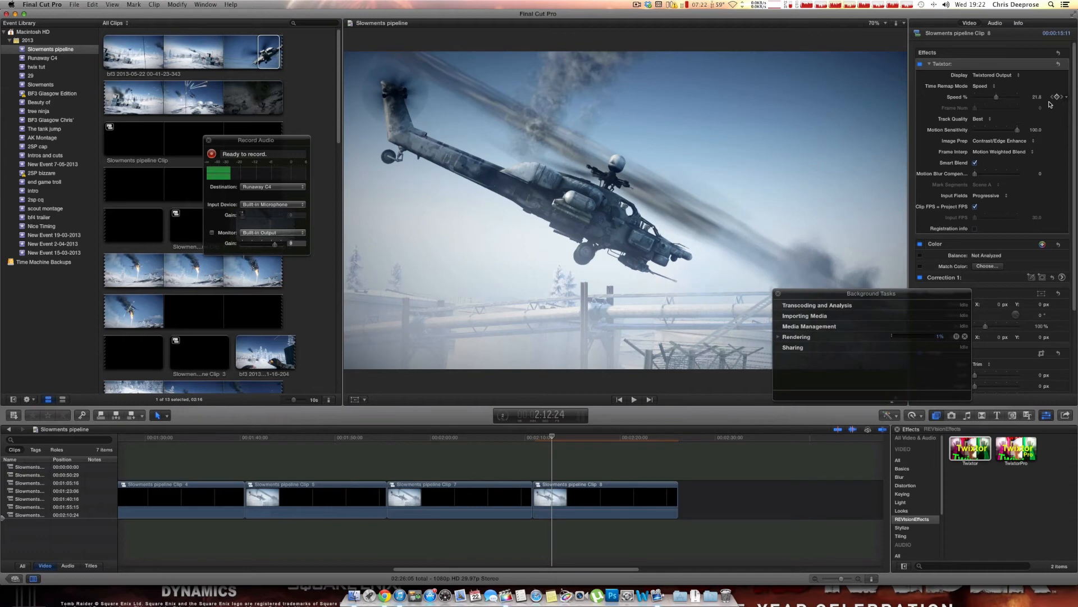
{"action": "key", "text": "Right"}
{"action": "key", "text": "Right"}
{"action": "key", "text": "Right"}
{"action": "key", "text": "Right"}
{"action": "key", "text": "Right"}
{"action": "key", "text": "Right"}
{"action": "key", "text": "Right"}
{"action": "key", "text": "Right"}
{"action": "key", "text": "Right"}
{"action": "key", "text": "Right"}
{"action": "key", "text": "Right"}
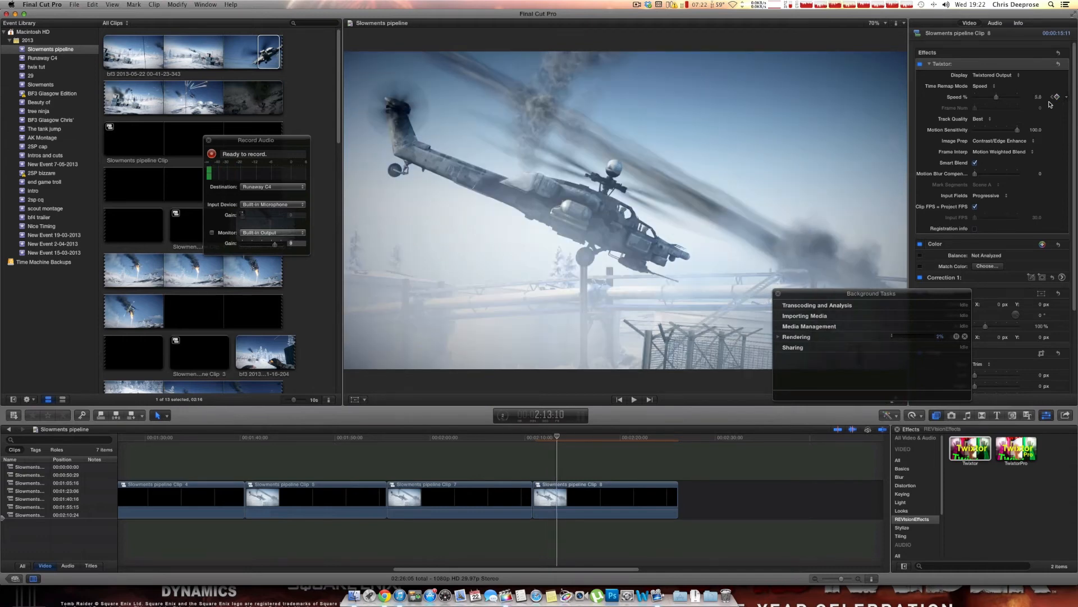
{"action": "key", "text": "Right"}
{"action": "key", "text": "Right"}
{"action": "key", "text": "Right"}
{"action": "key", "text": "Right"}
{"action": "key", "text": "Right"}
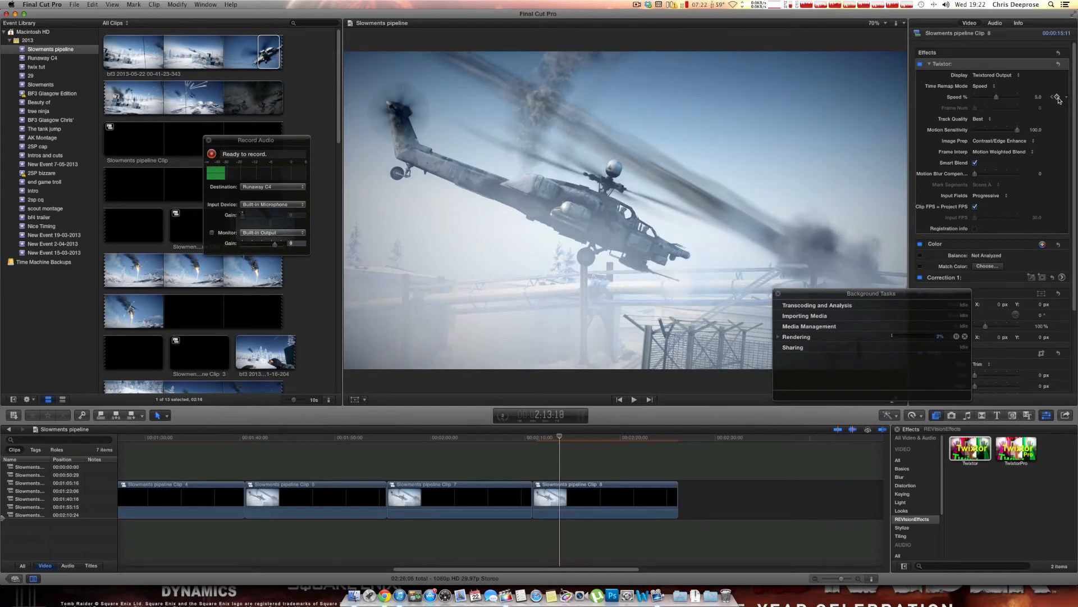
{"action": "key", "text": "Right"}
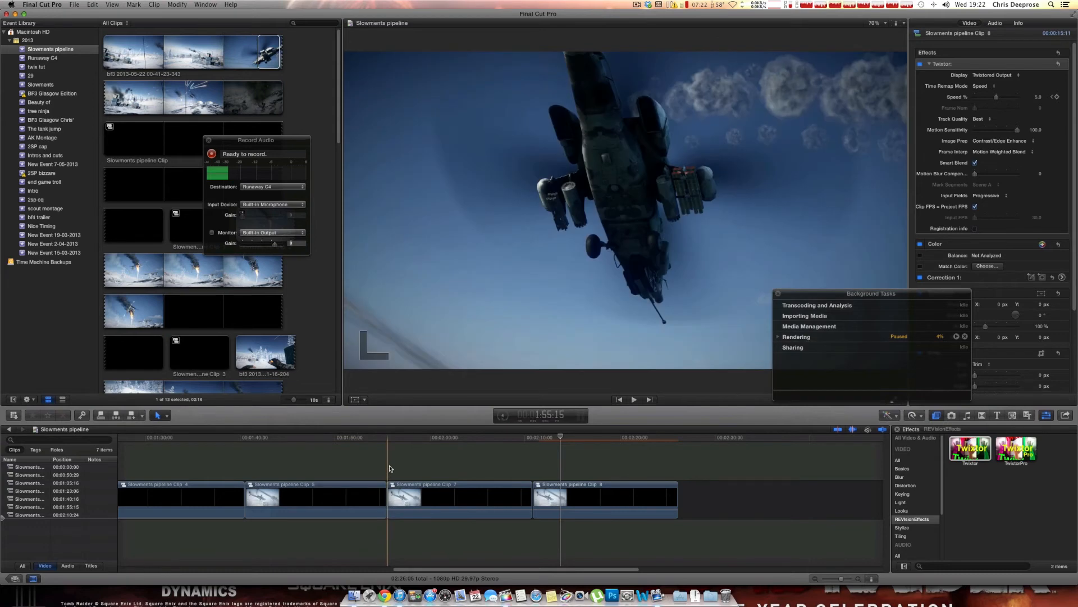
- Play the already rendered Slowments pipeline Clip 7 repeatedly from its start to review the finished speed ramp
{"action": "key", "text": "space"}
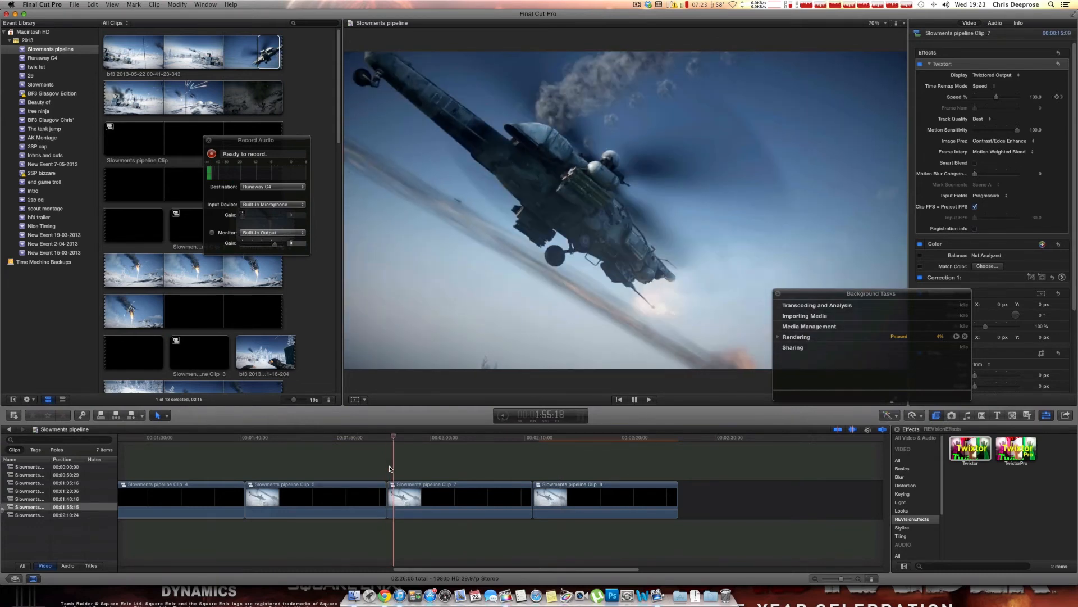
{"action": "key", "text": "space"}
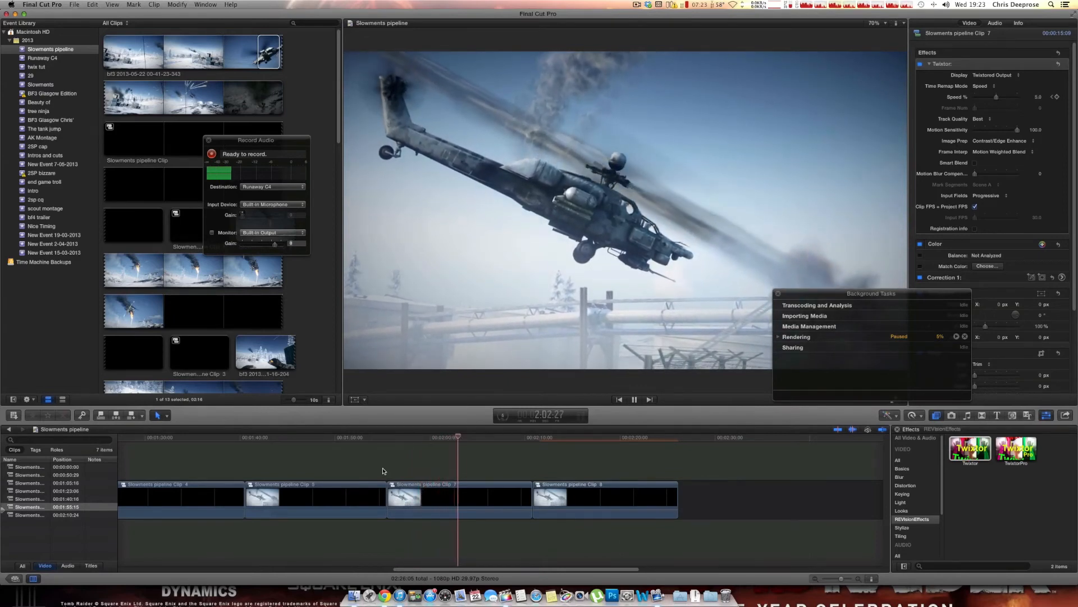
{"action": "key", "text": "space"}
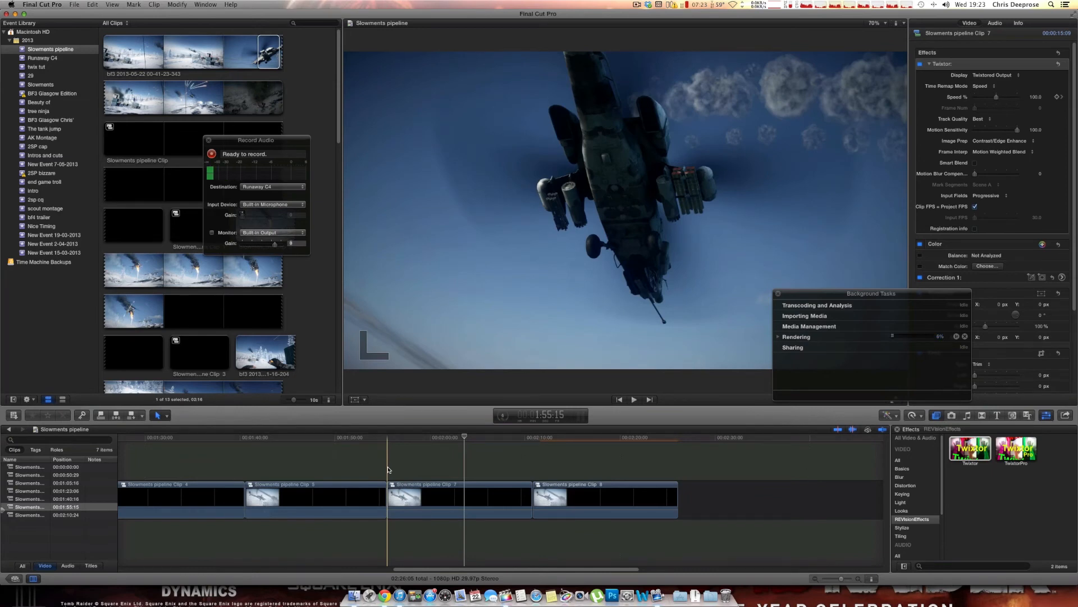
{"action": "key", "text": "space"}
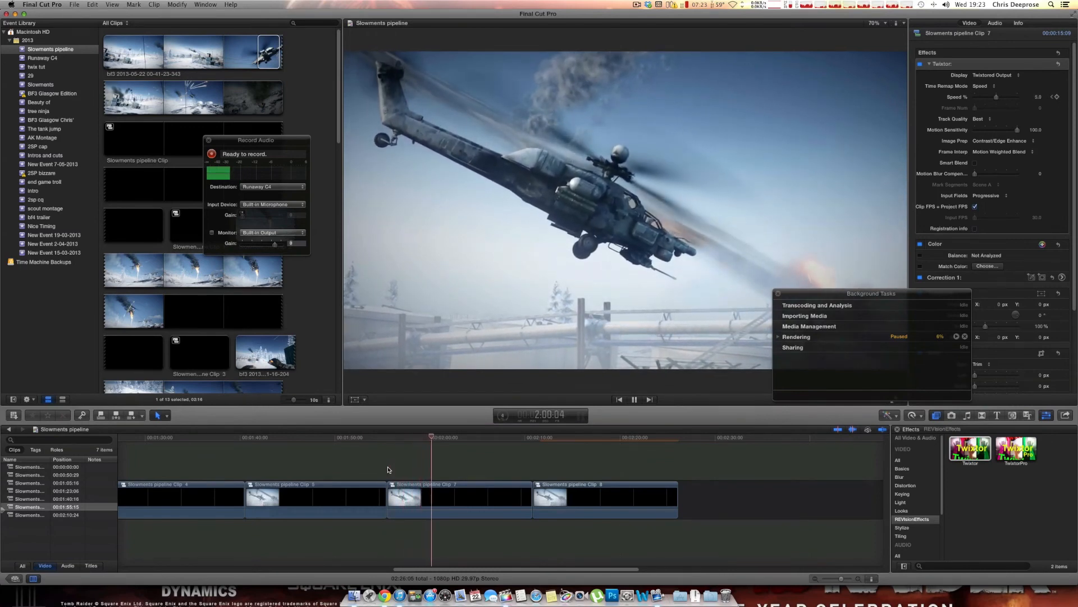
{"action": "key", "text": "space"}
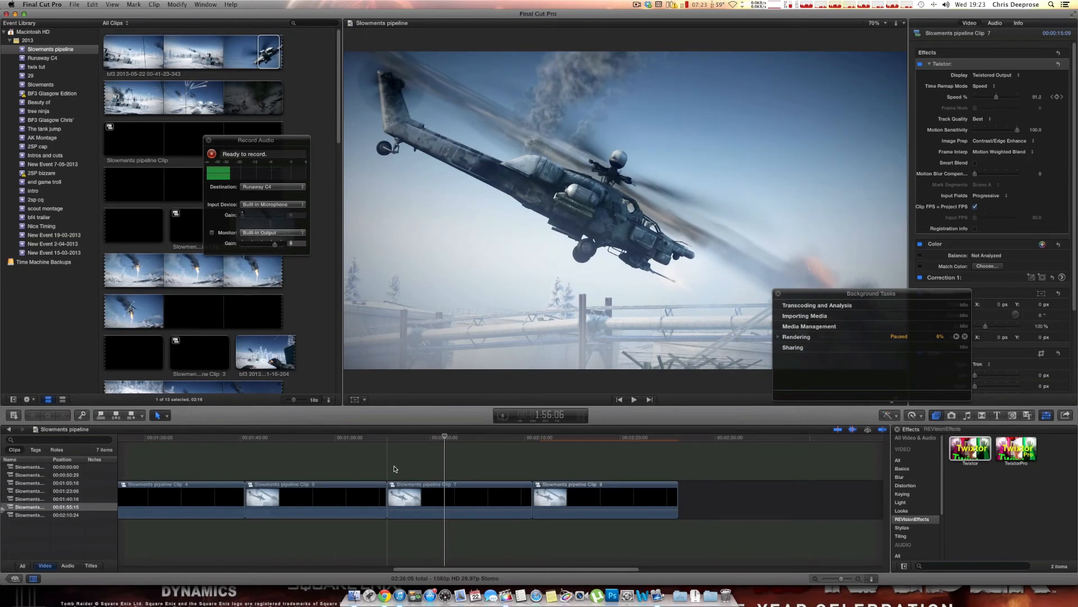
{"action": "key", "text": "space"}
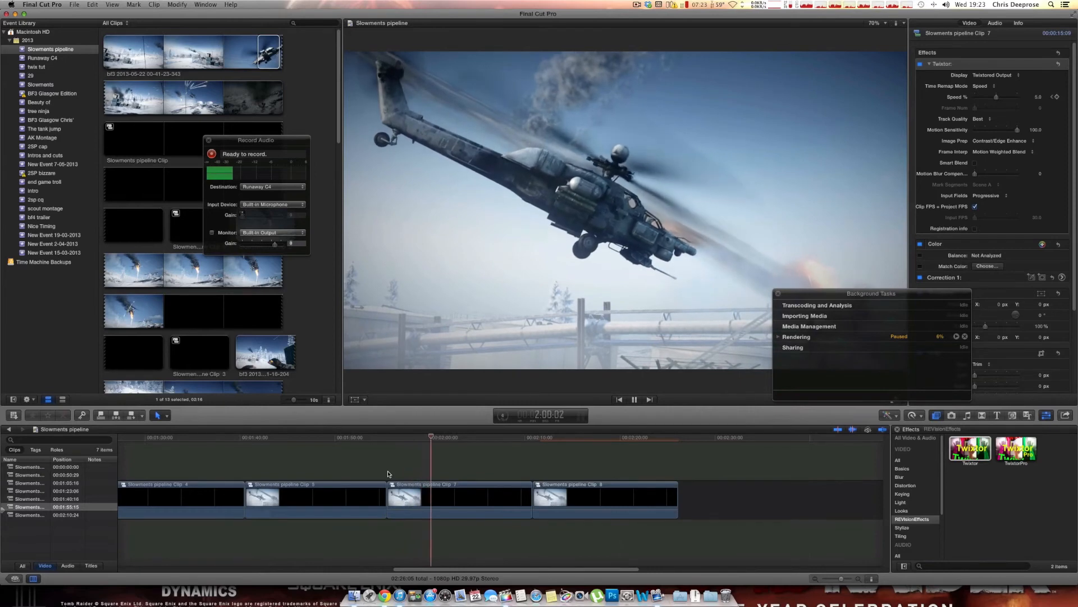
{"action": "left_click", "coordinate": [388, 475]}
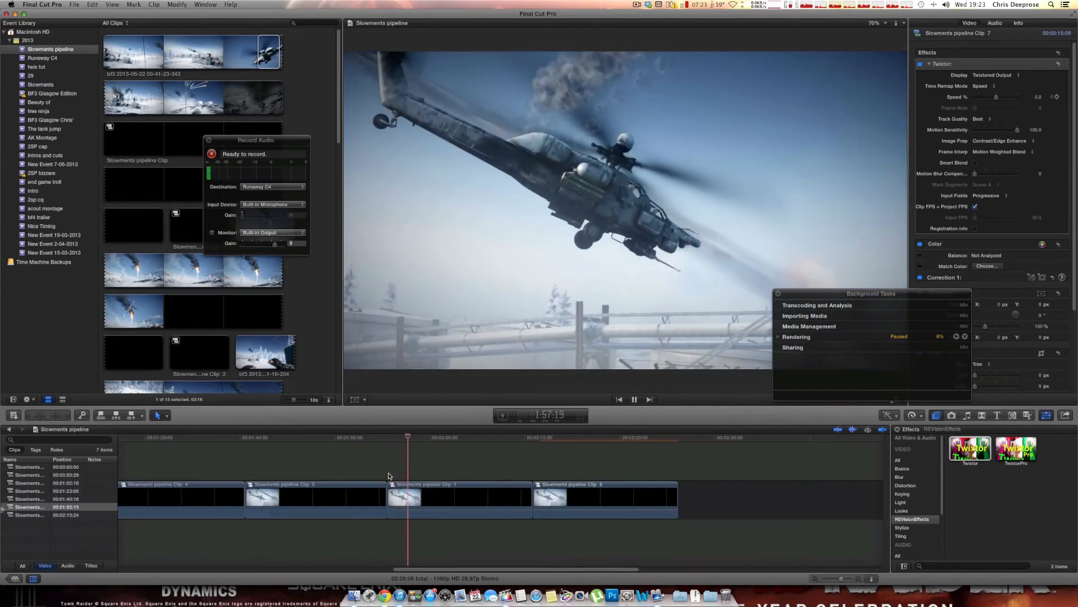
{"action": "key", "text": "space"}
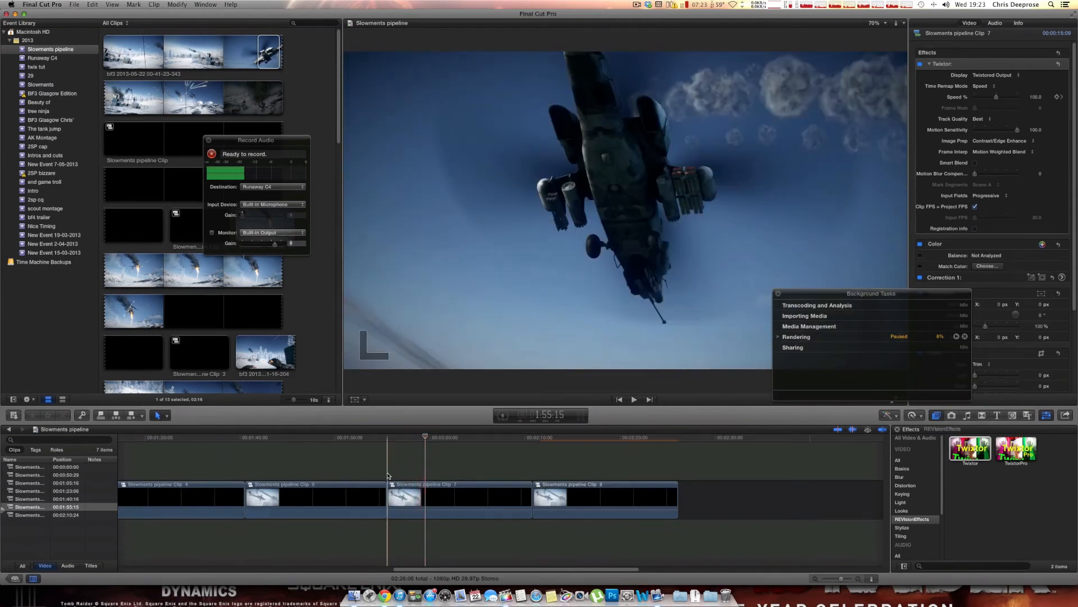
{"action": "key", "text": "space"}
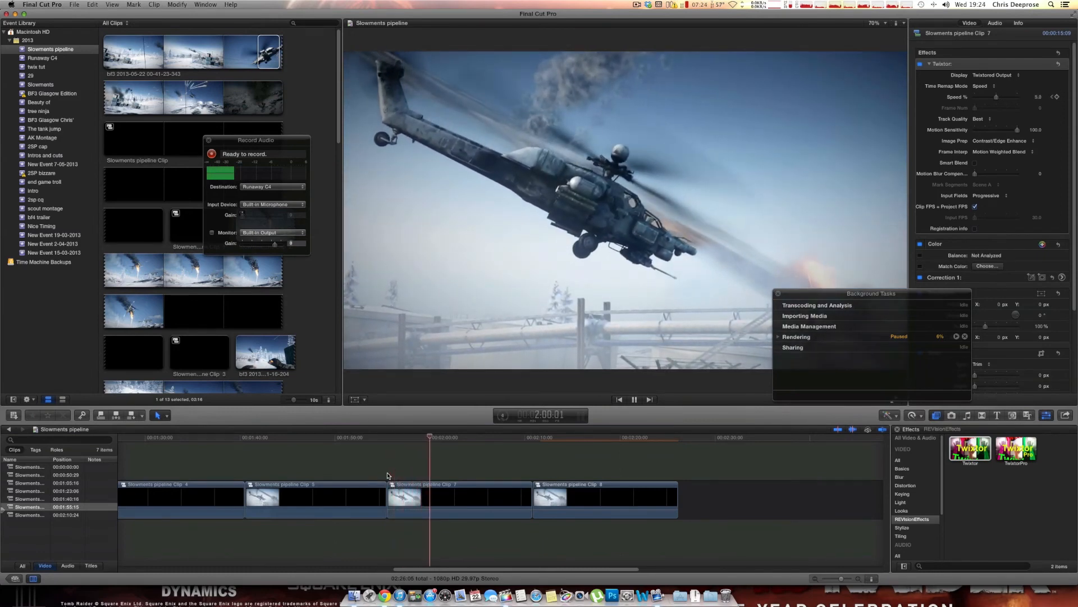
{"action": "key", "text": "space"}
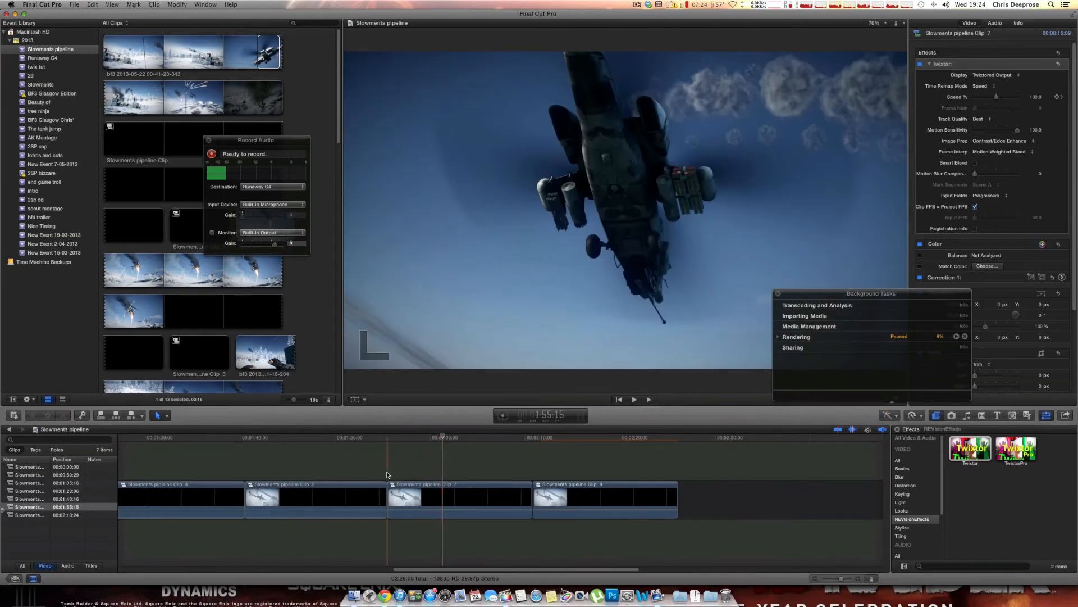
- Play Slowments pipeline Clip 7 once more from 1:55:15 through its slow-motion section and pause playback
{"action": "key", "text": "space"}
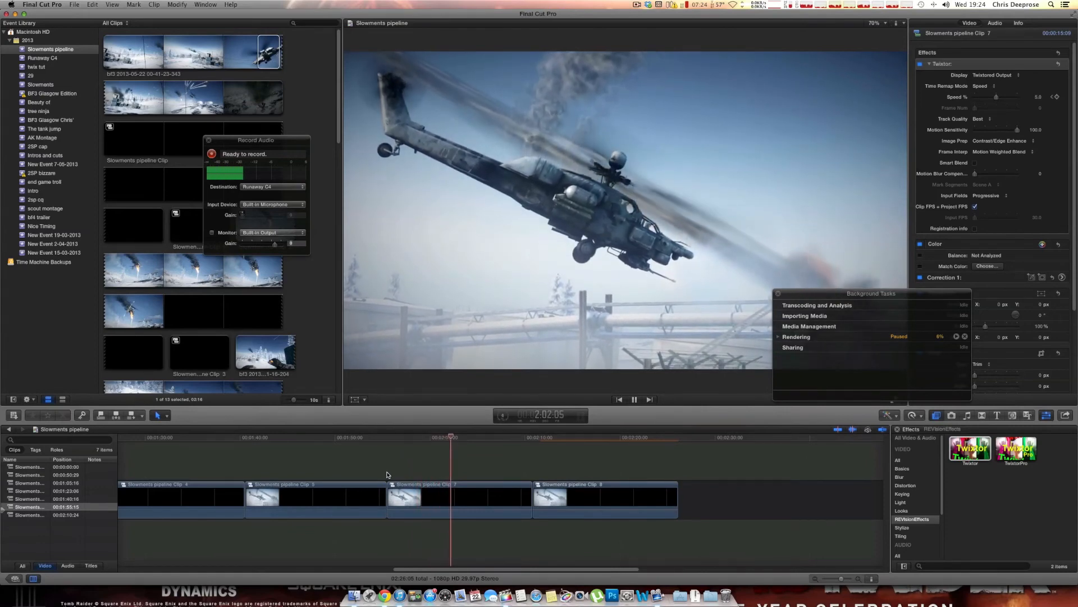
{"action": "key", "text": "space"}
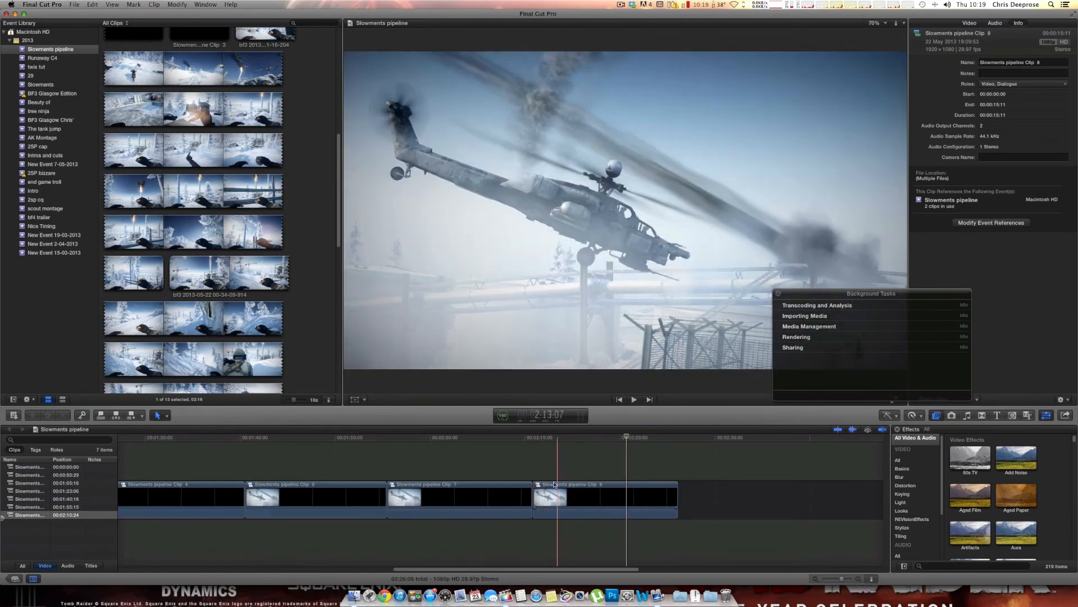
- Try trimming the end of Slowments pipeline Clip 8 back to the playhead at 2:20:19, and undo the trim
{"action": "left_click", "coordinate": [600, 488]}
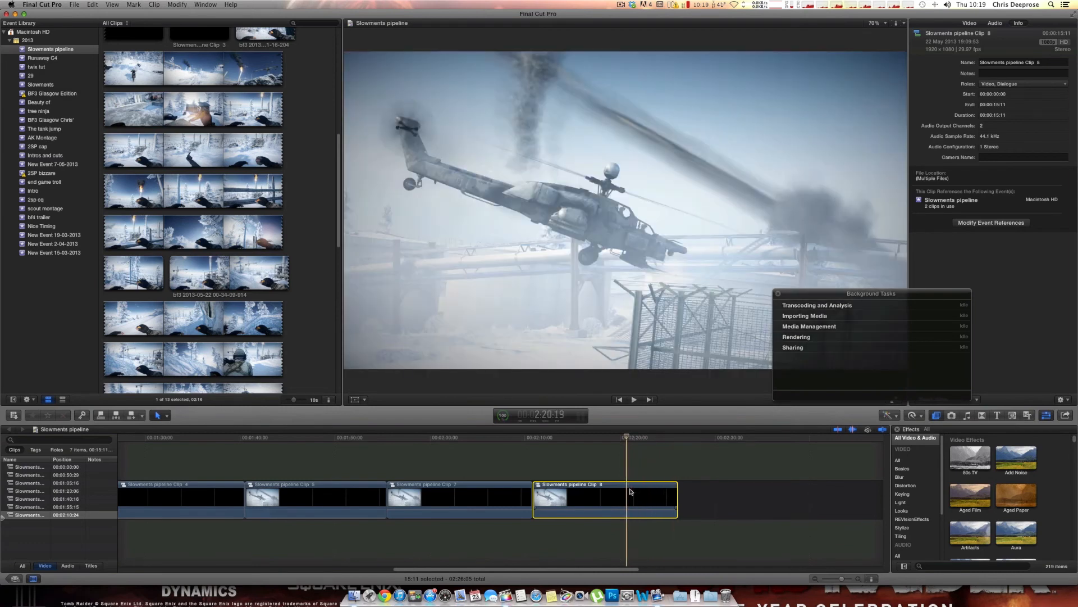
{"action": "key", "text": "bracketright"}
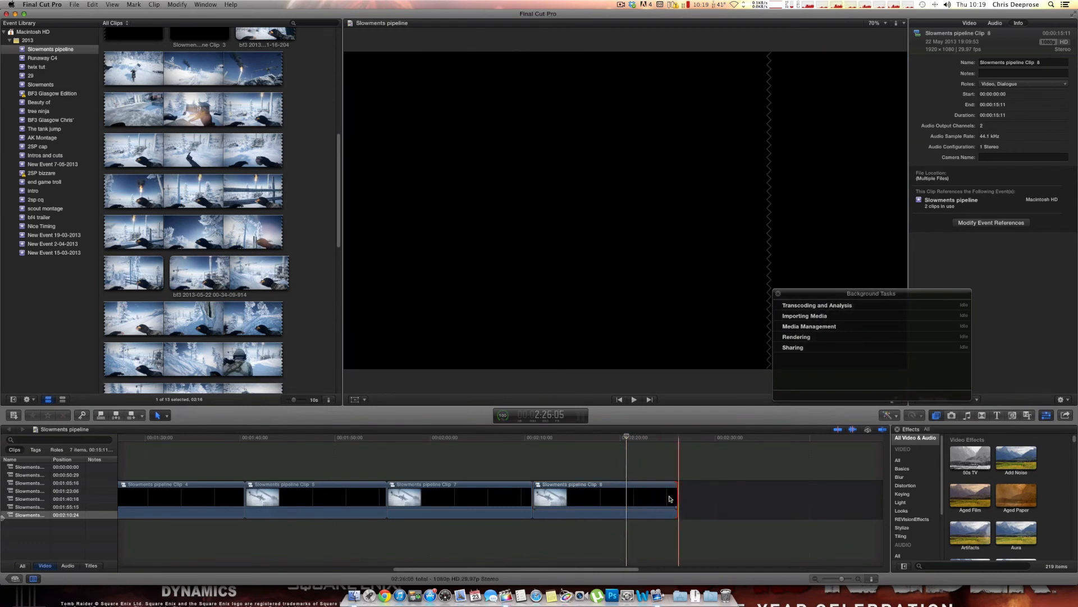
{"action": "key", "text": "comma"}
{"action": "left_click_drag", "start_coordinate": [627, 501], "coordinate": [626, 500]}
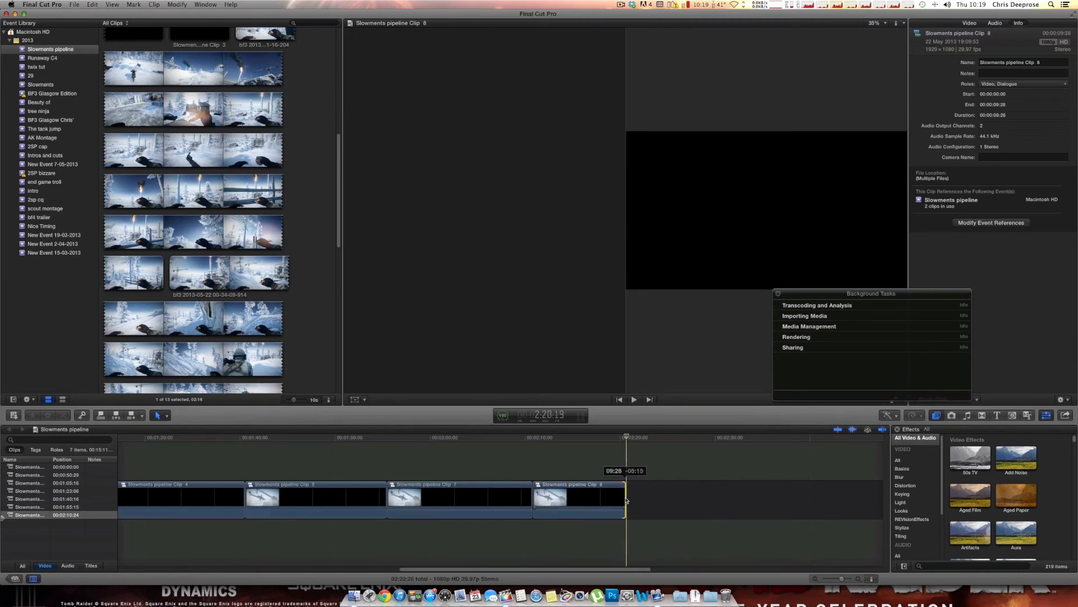
{"action": "left_click_drag", "start_coordinate": [626, 500], "coordinate": [626, 499]}
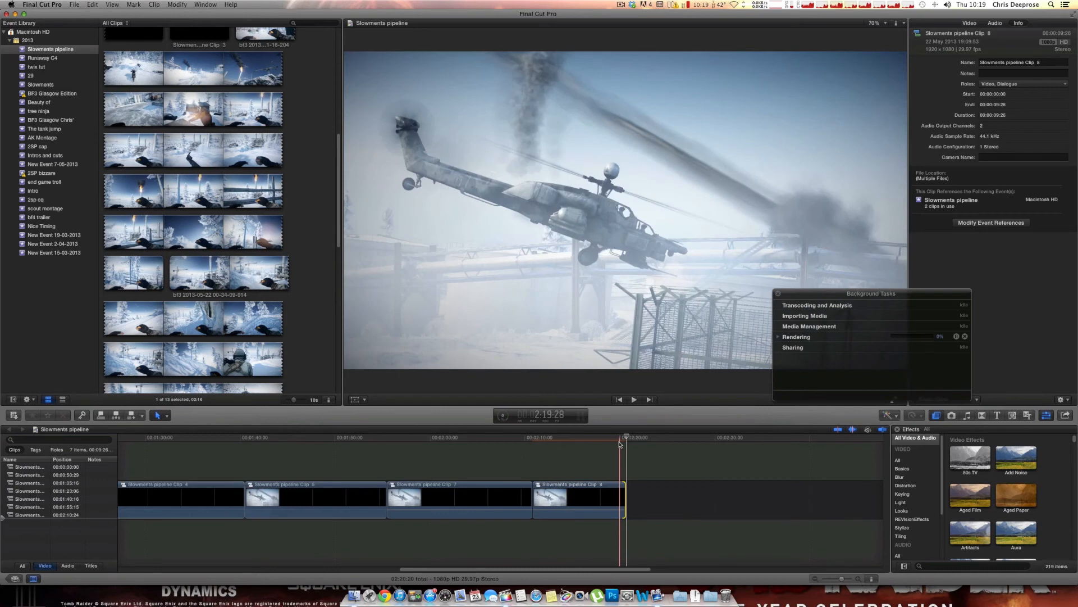
{"action": "key", "text": "super+z"}
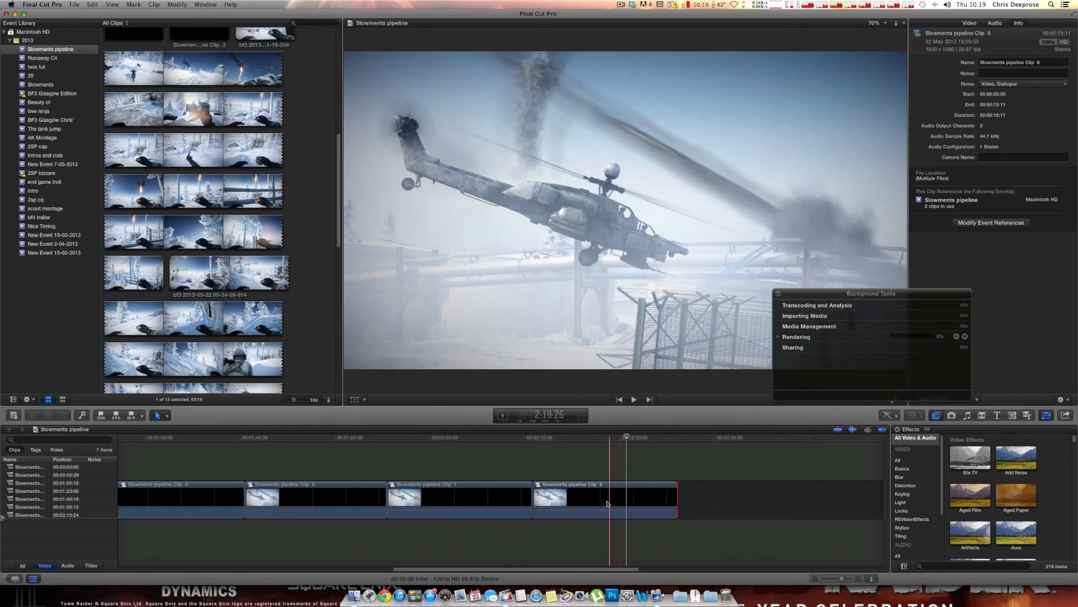
- Wrap Clip 8 in a new compound clip in the Slowments pipeline event and trim the compound's end to a 9:28 duration
{"action": "left_click", "coordinate": [561, 495]}
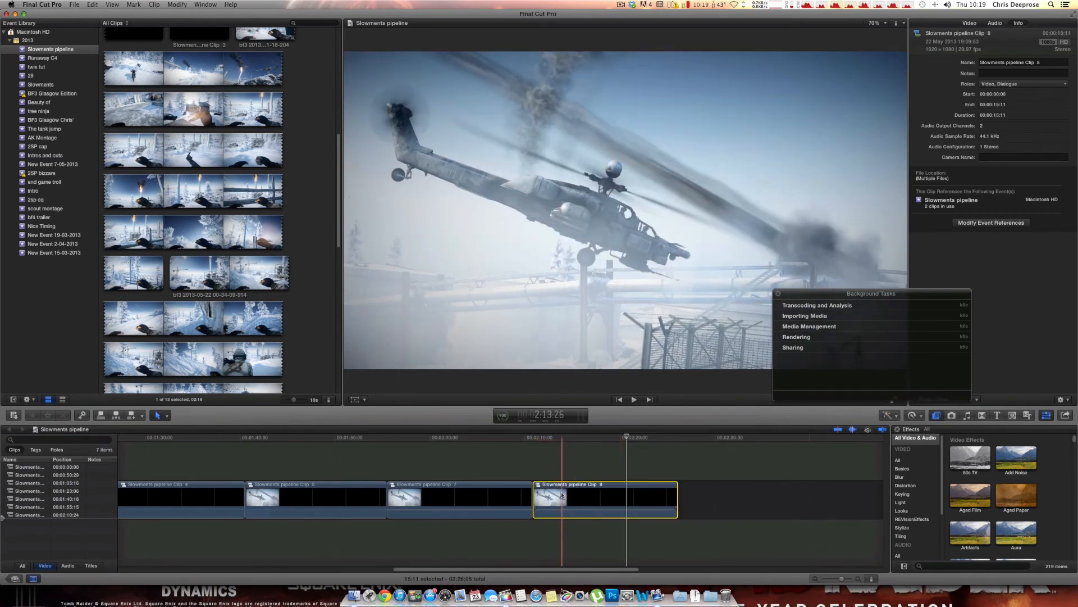
{"action": "right_click", "coordinate": [561, 491]}
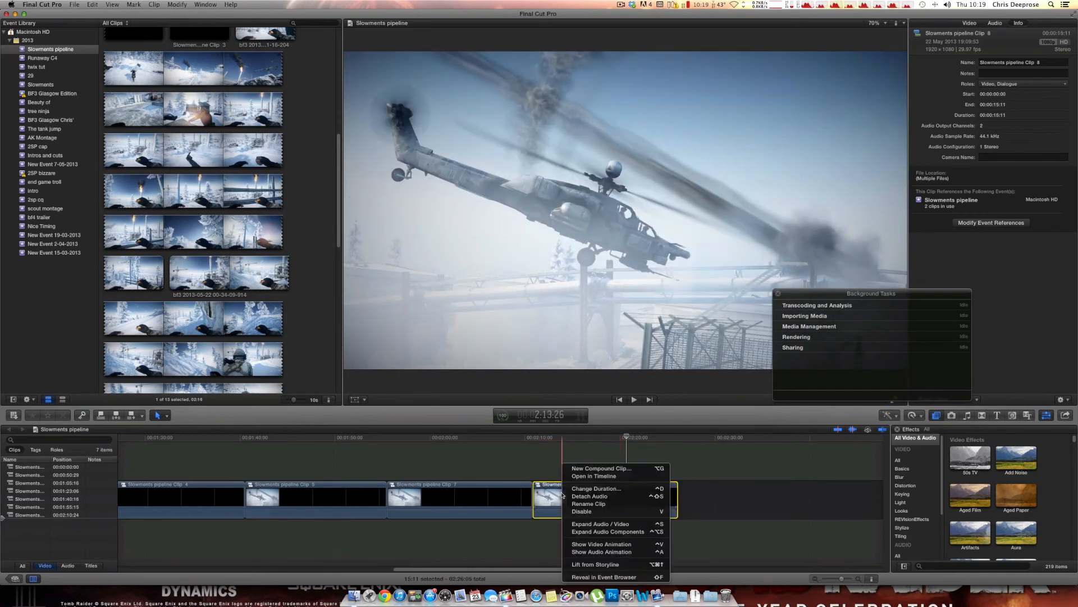
{"action": "left_click", "coordinate": [582, 469]}
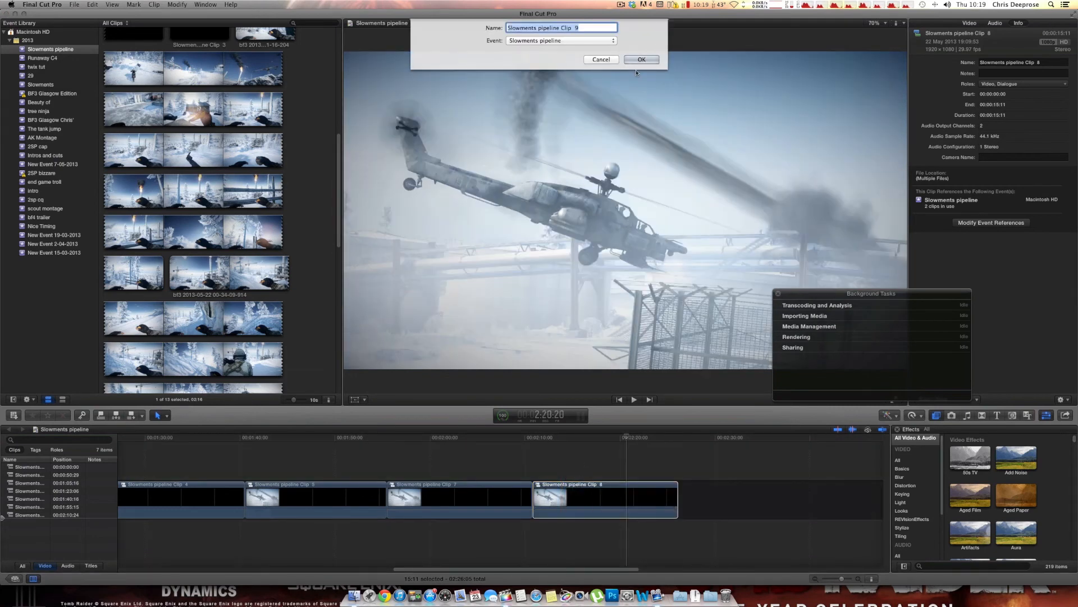
{"action": "left_click", "coordinate": [641, 60]}
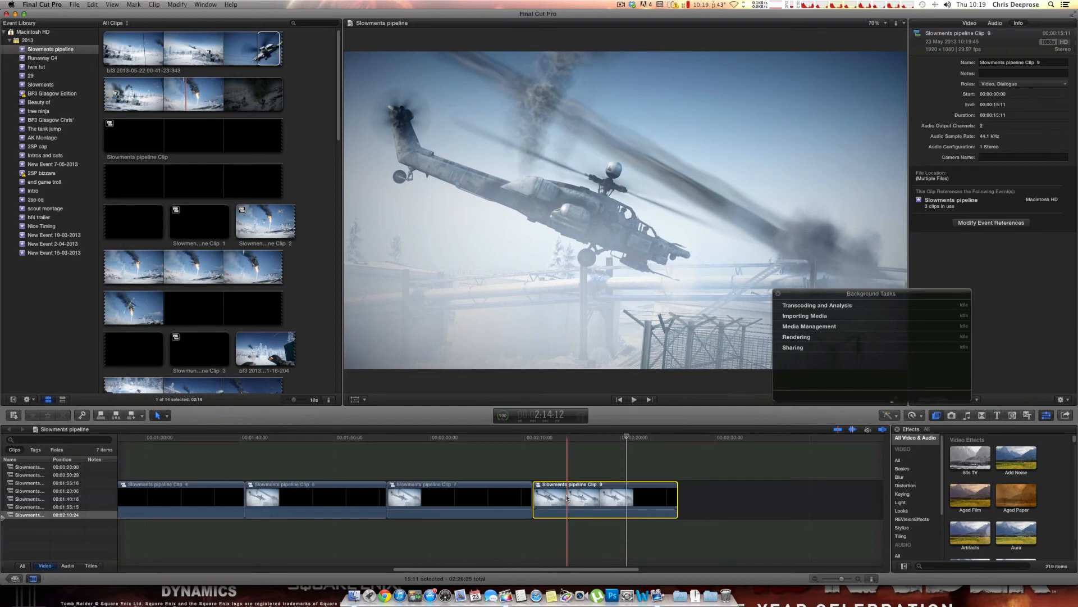
{"action": "left_click_drag", "start_coordinate": [554, 484], "coordinate": [628, 495]}
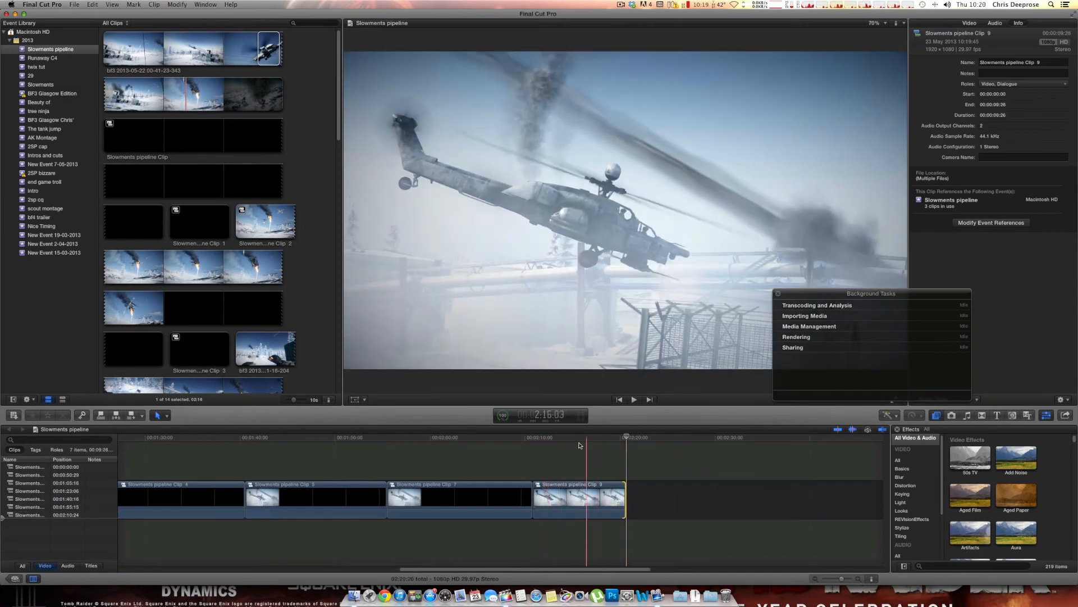
- Open the trimmed compound clip to inspect the full Clip 8 inside it, and return to the Slowments pipeline timeline
{"action": "double_click", "coordinate": [566, 494]}
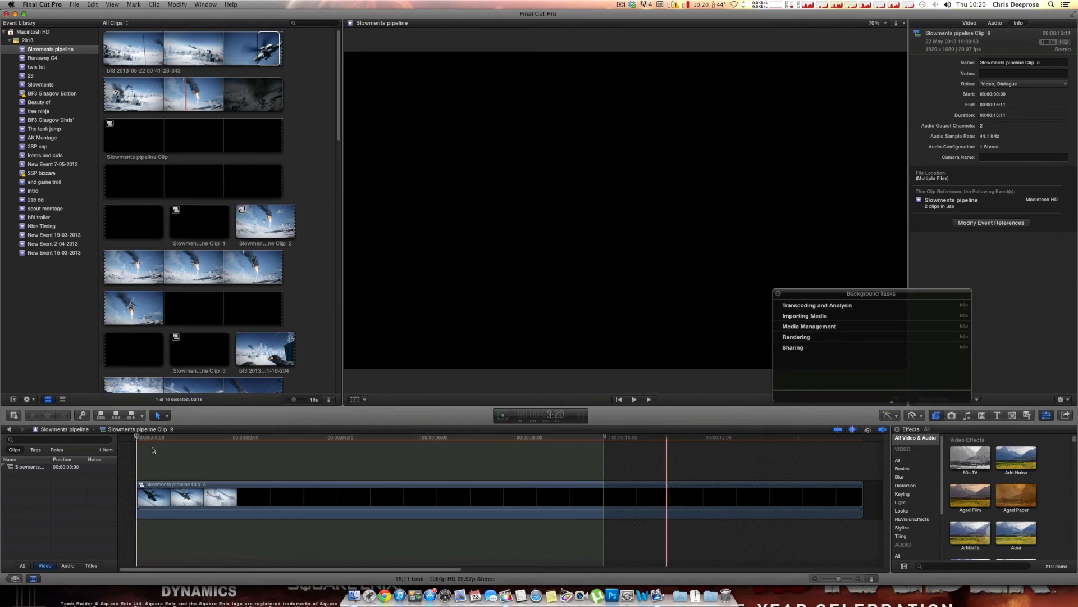
{"action": "key", "text": "super+bracketleft"}
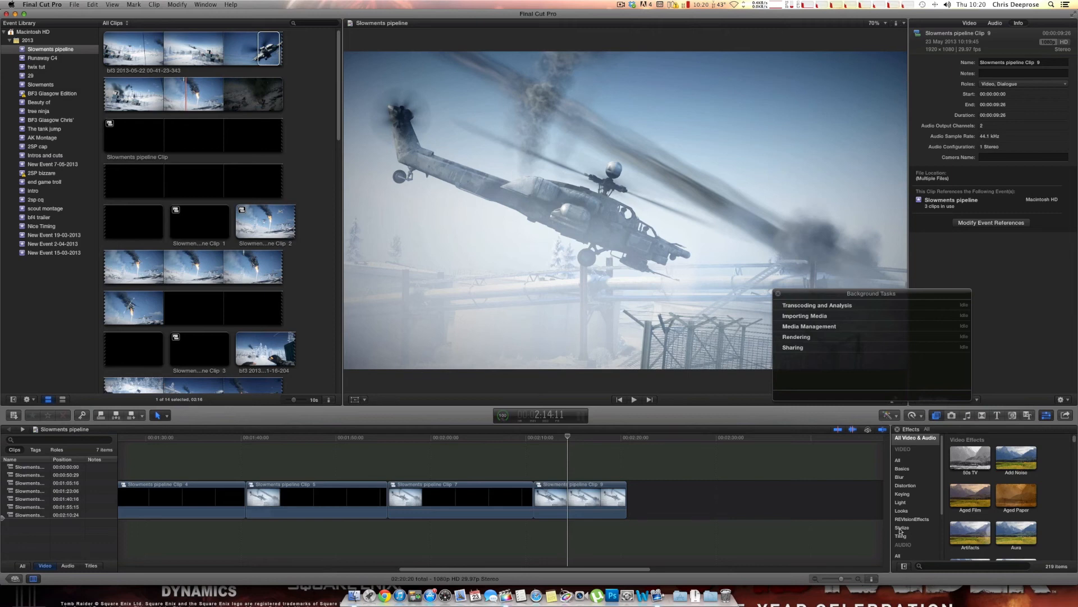
{"action": "right_click", "coordinate": [575, 496]}
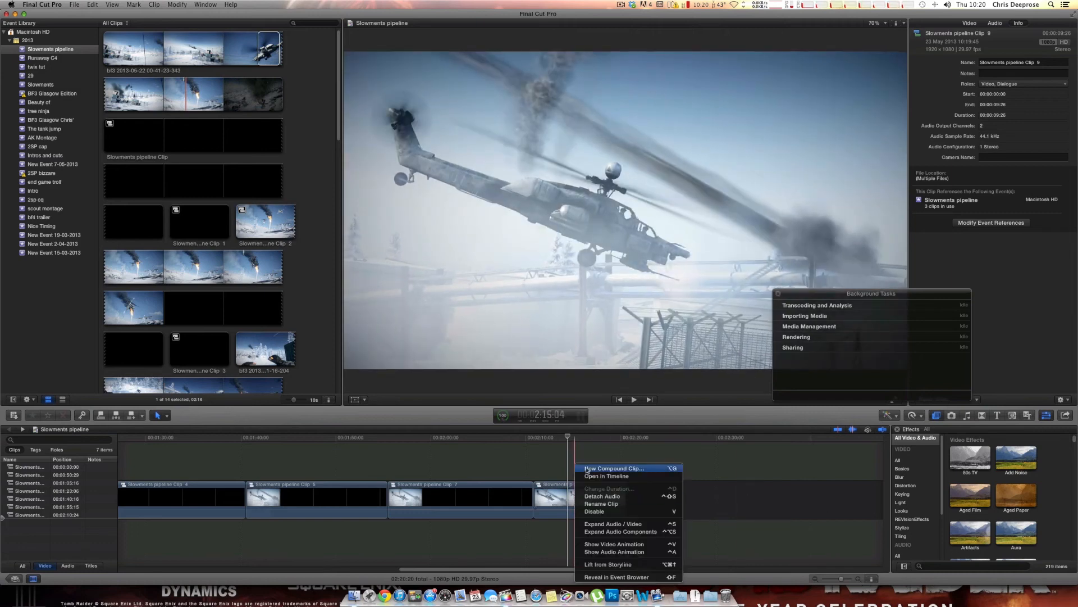
{"action": "left_click", "coordinate": [558, 465]}
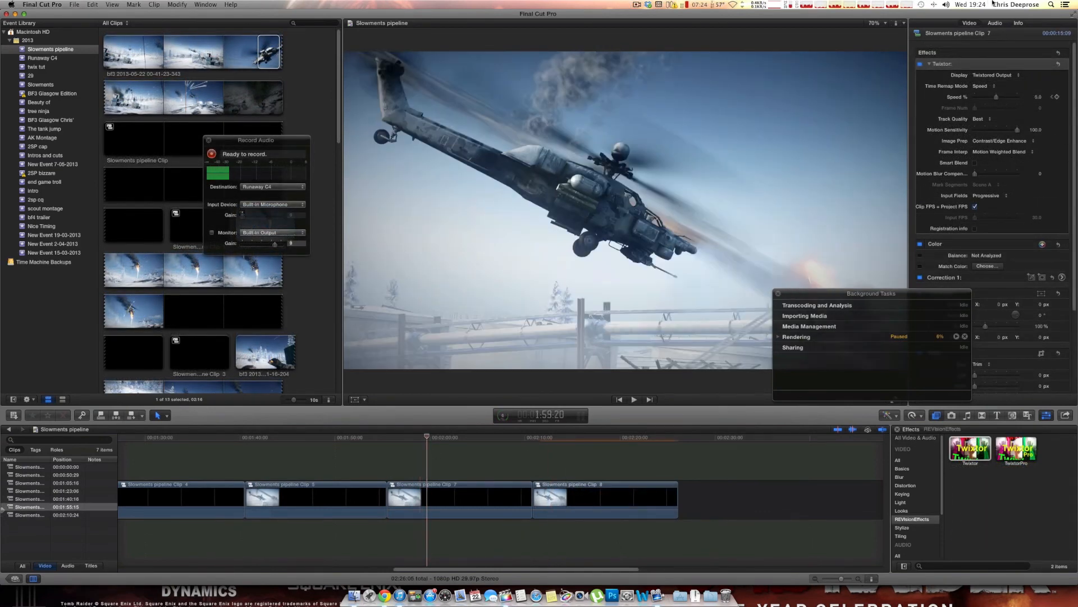
- Show the general clip information for Slowments pipeline Clip 7 and preview the Twixtor effect on it
{"action": "left_click", "coordinate": [1020, 23]}
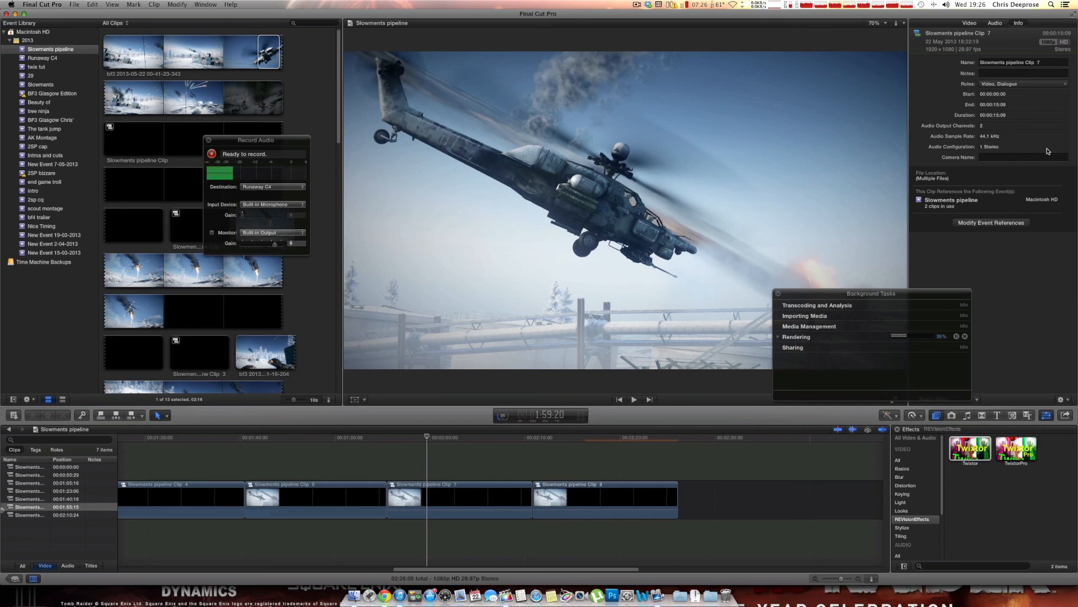
{"action": "left_click", "coordinate": [962, 443]}
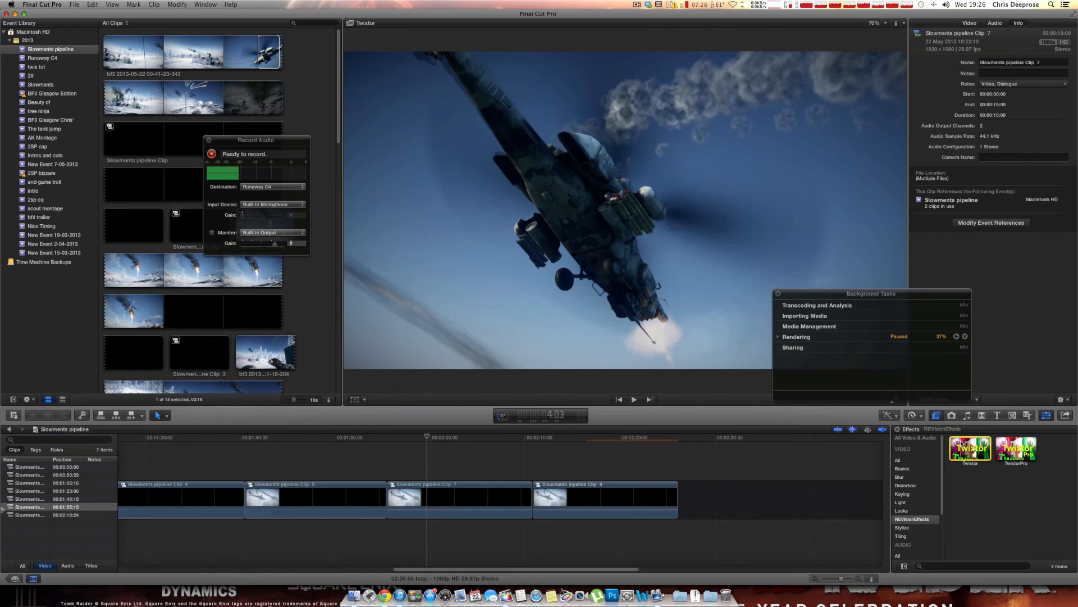
{"action": "left_click", "coordinate": [957, 482]}
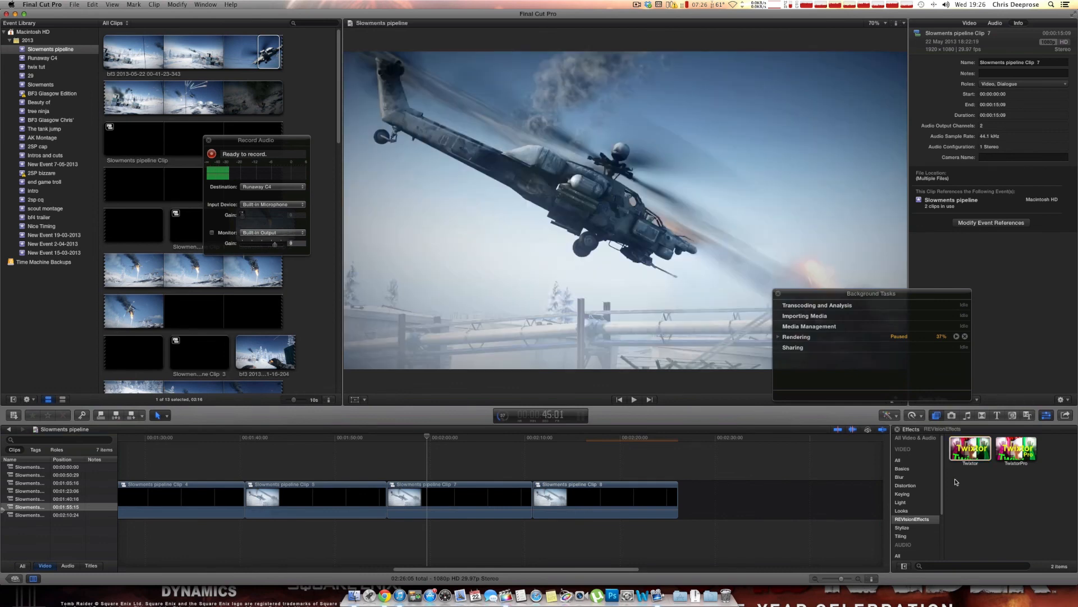